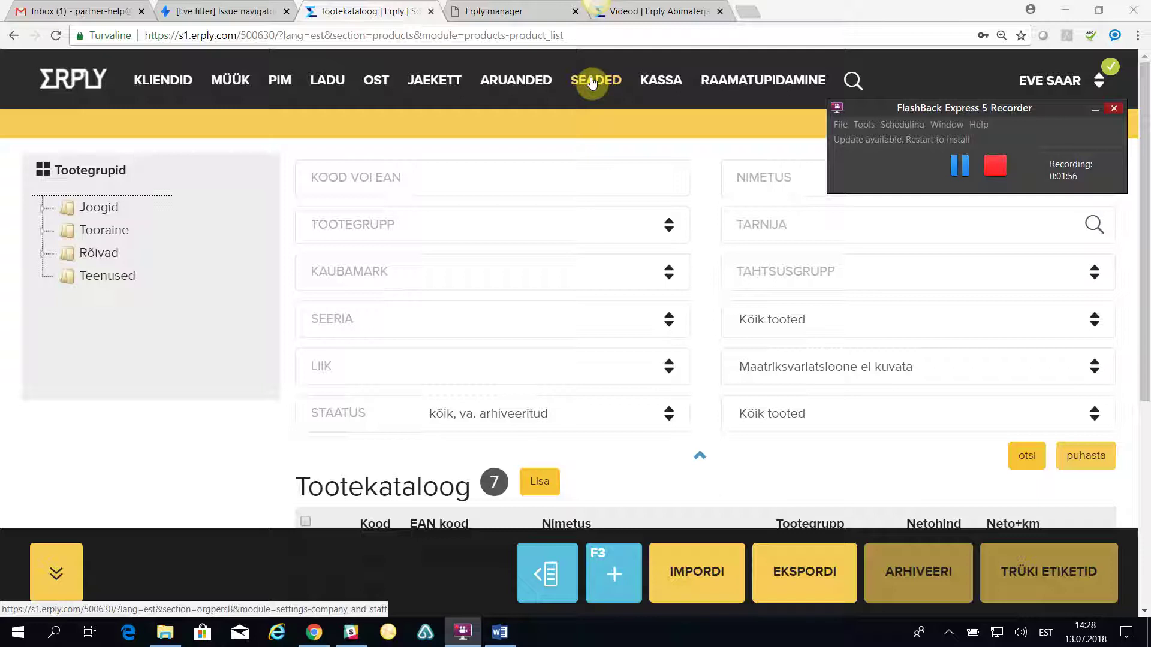
Step: Open the Color dimension from the Dimensioonid list in the warehouse settings
left_click(595, 82)
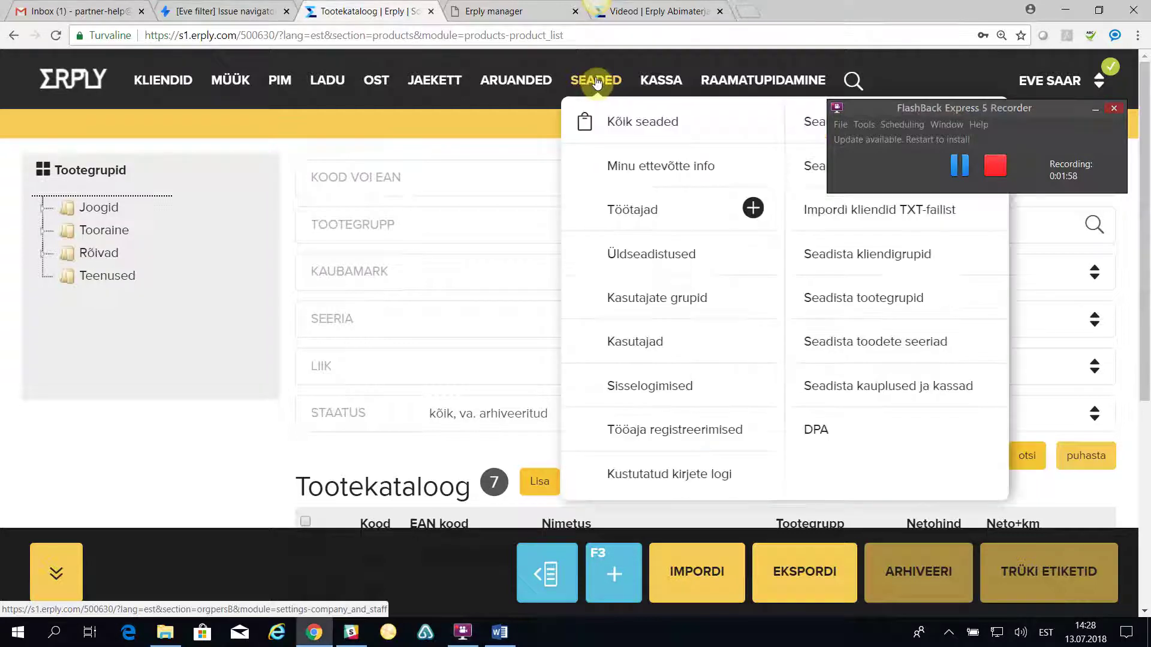
left_click(639, 121)
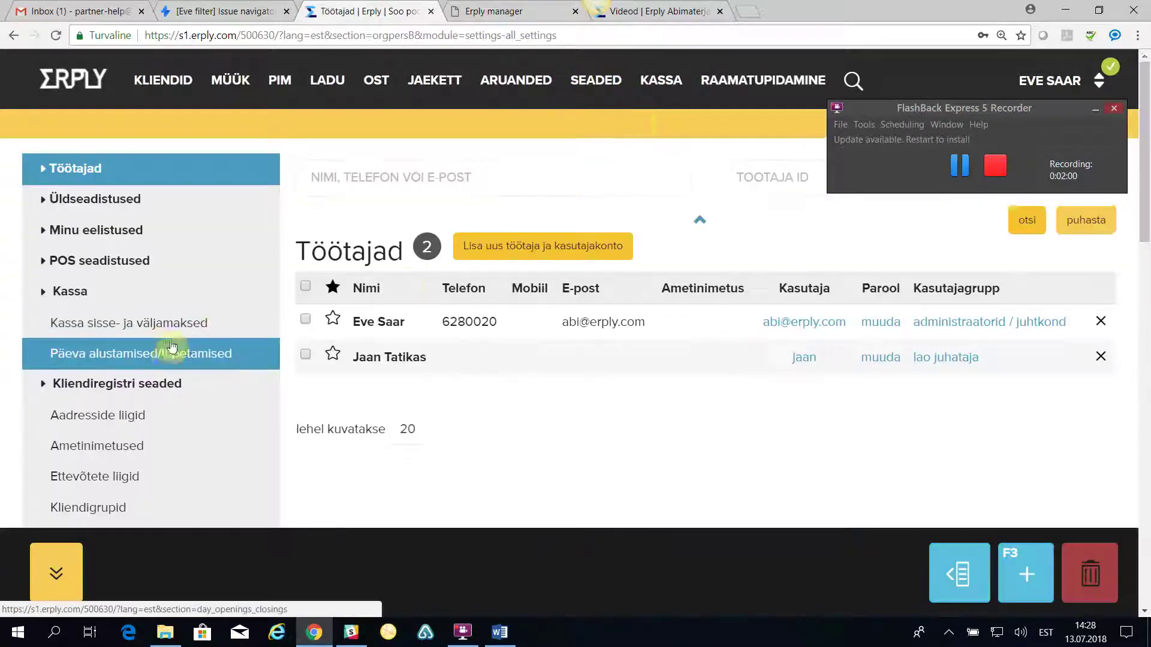
scroll(168, 356, "down", 12)
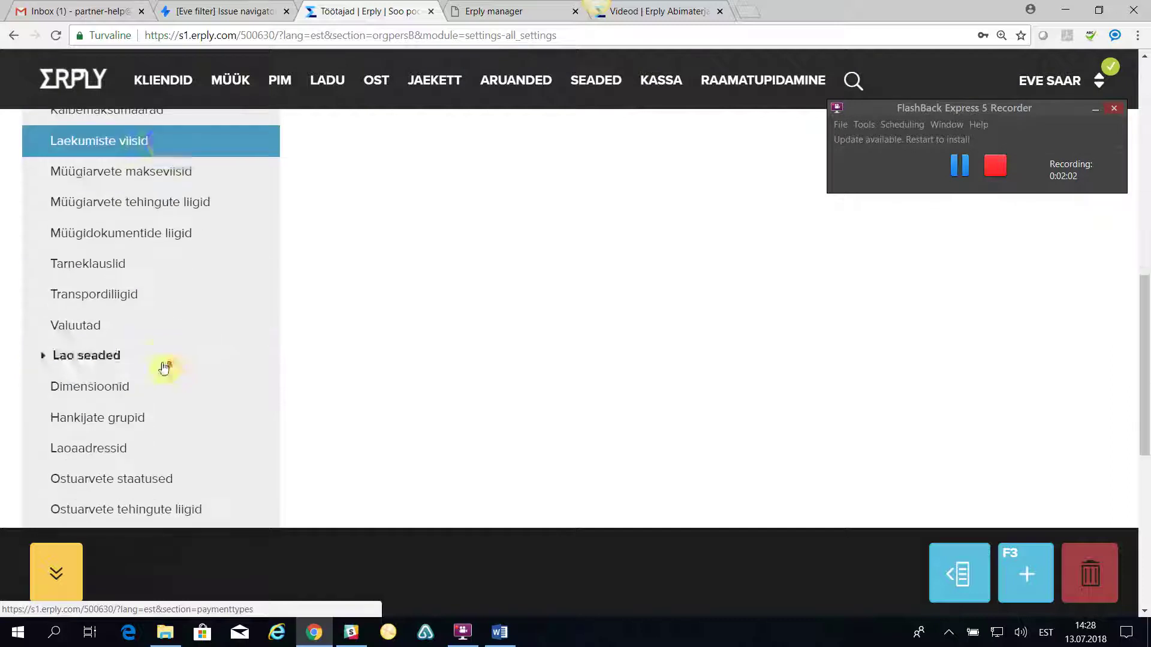
left_click(102, 391)
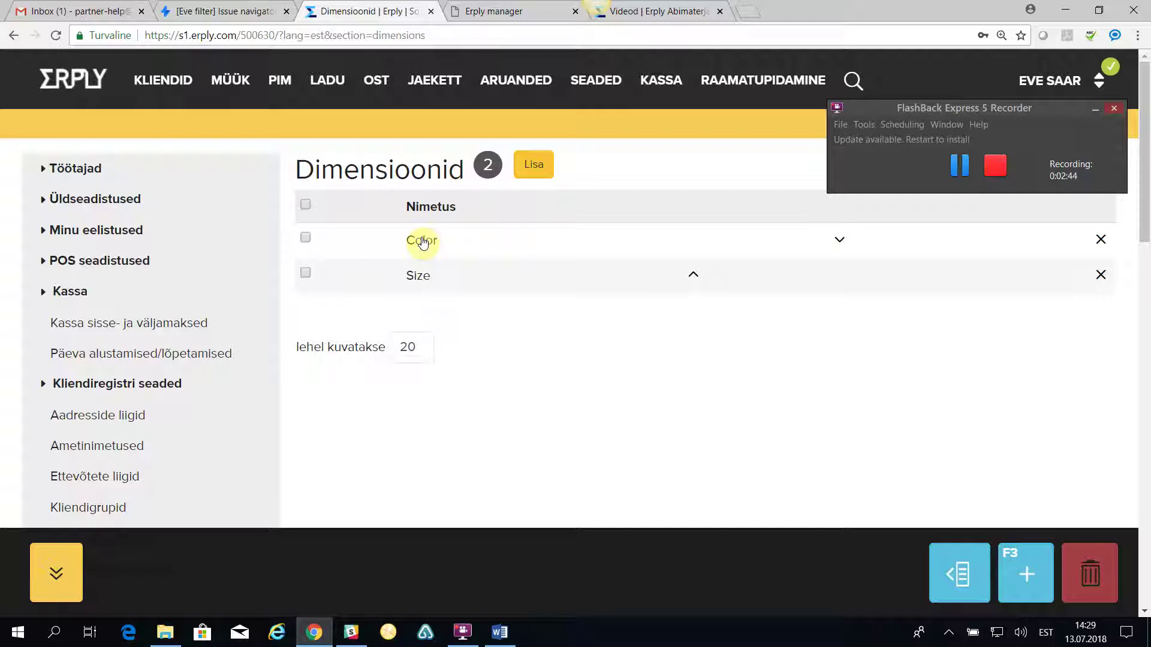
left_click(422, 241)
scroll(450, 470, "down", 3)
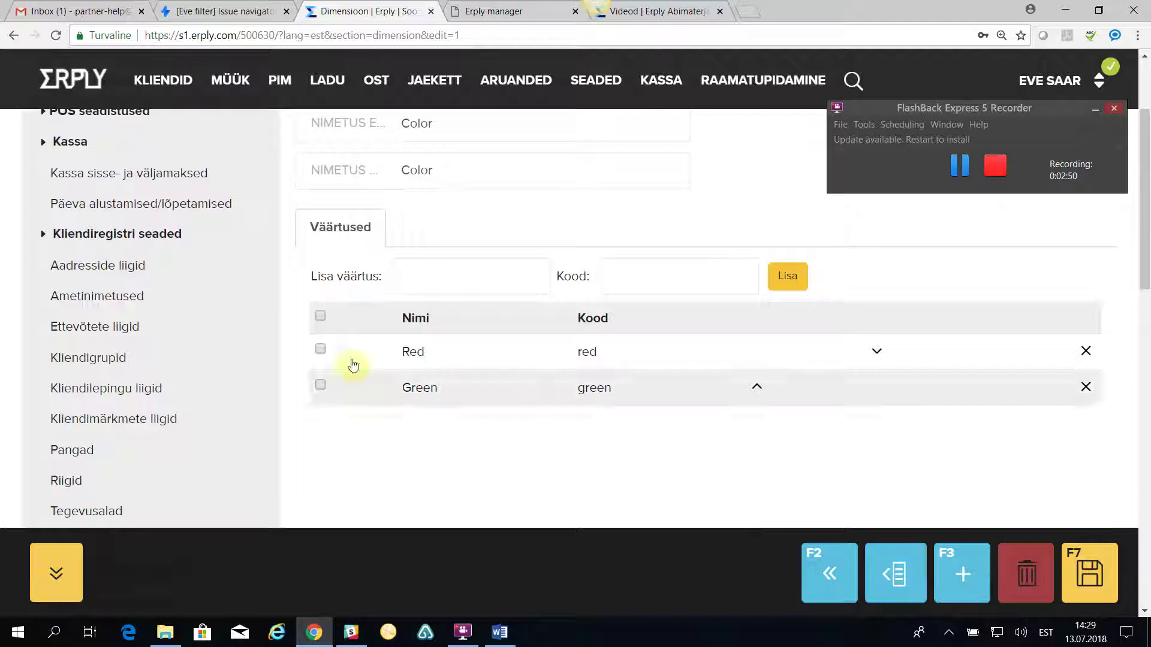
Step: Add the value Must with code must to the Color dimension and place it first in the value list
left_click(320, 316)
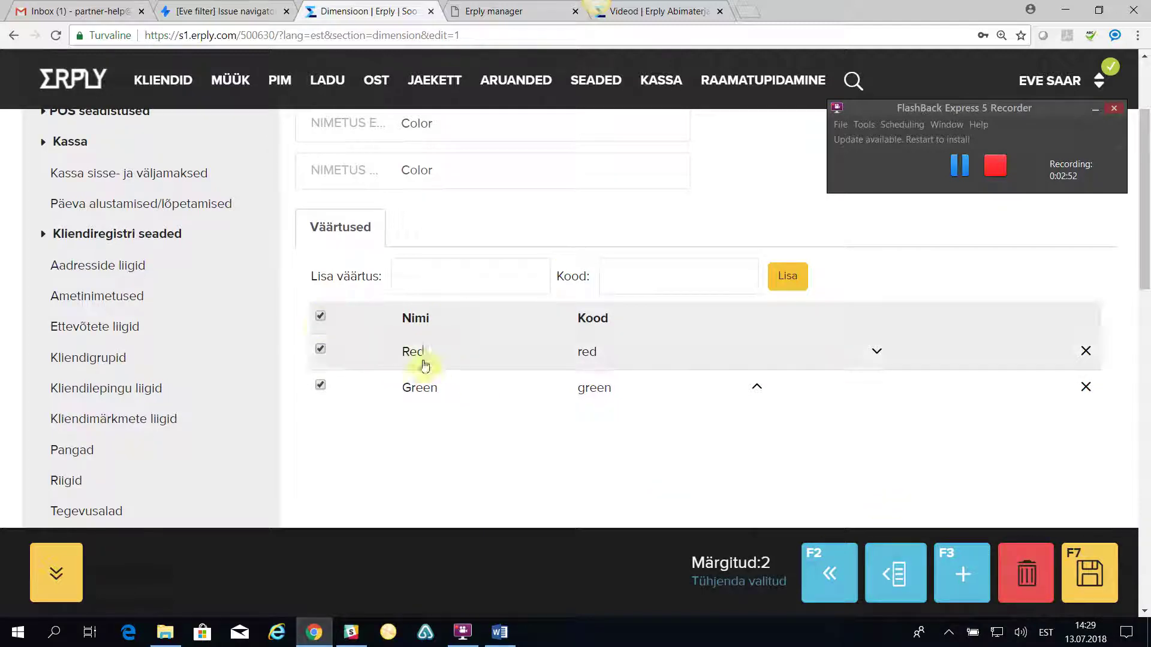
left_click(320, 315)
left_click(417, 283)
type("must")
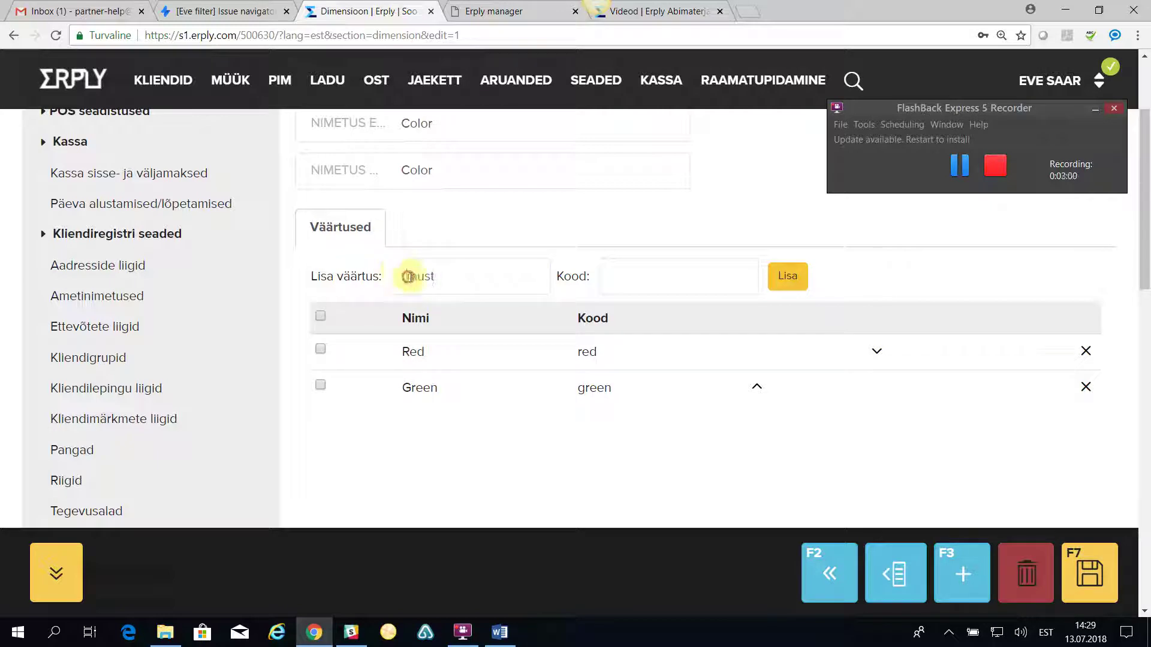
left_click_drag(407, 276, 413, 276)
type("M")
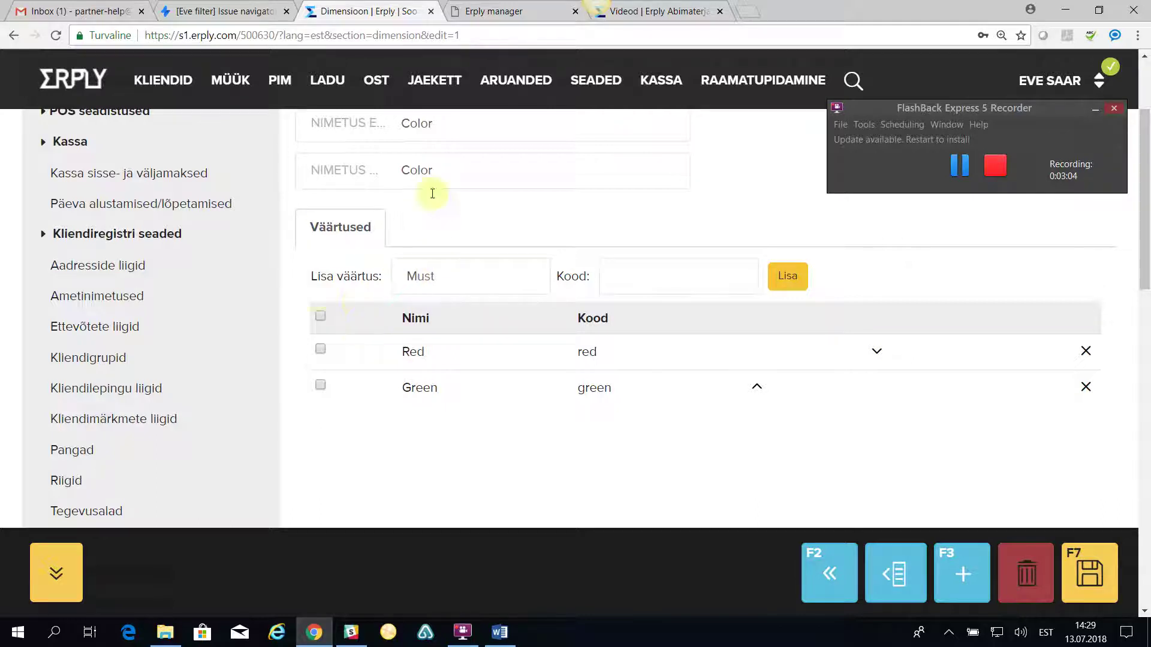
left_click(658, 272)
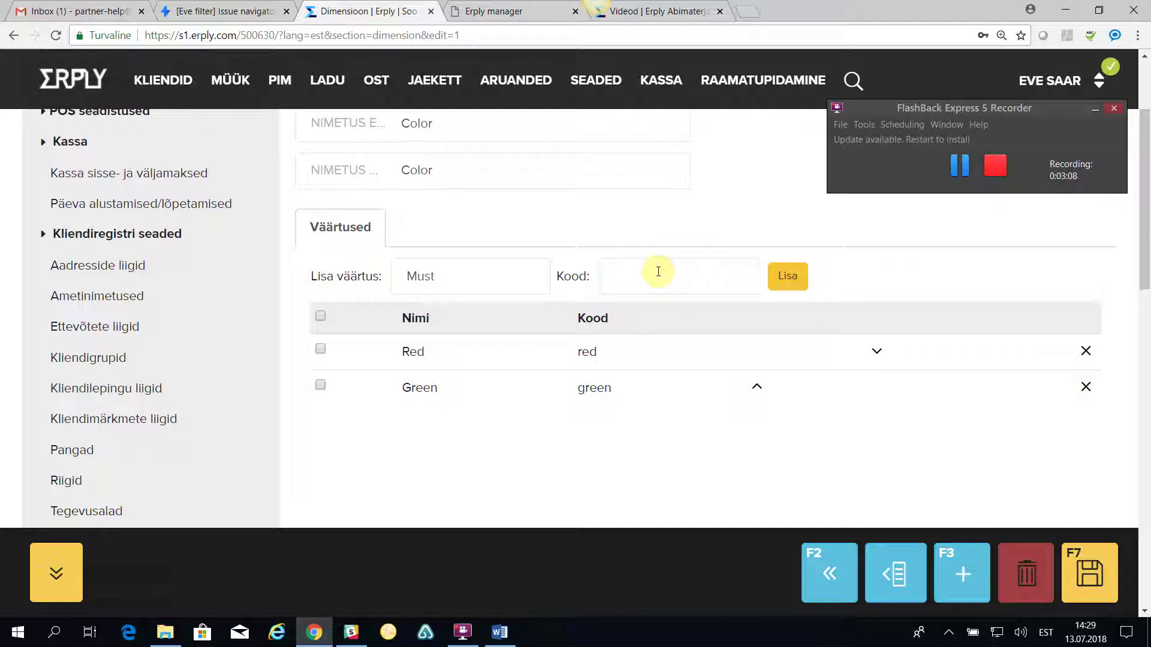
type("must")
left_click(792, 276)
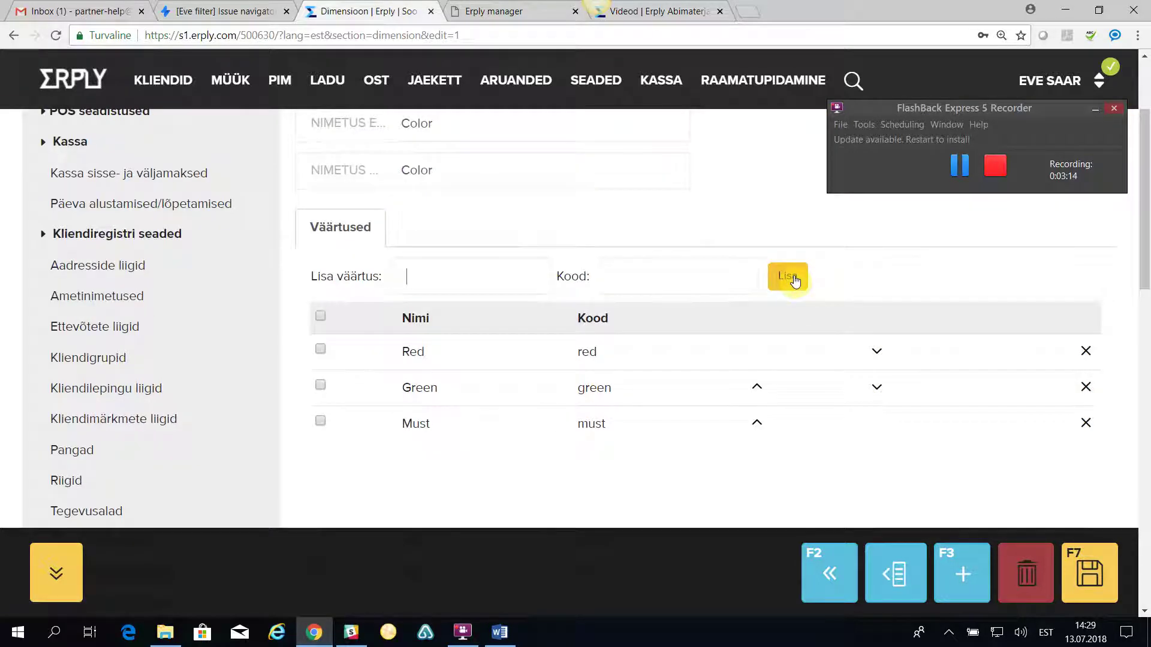
left_click(754, 428)
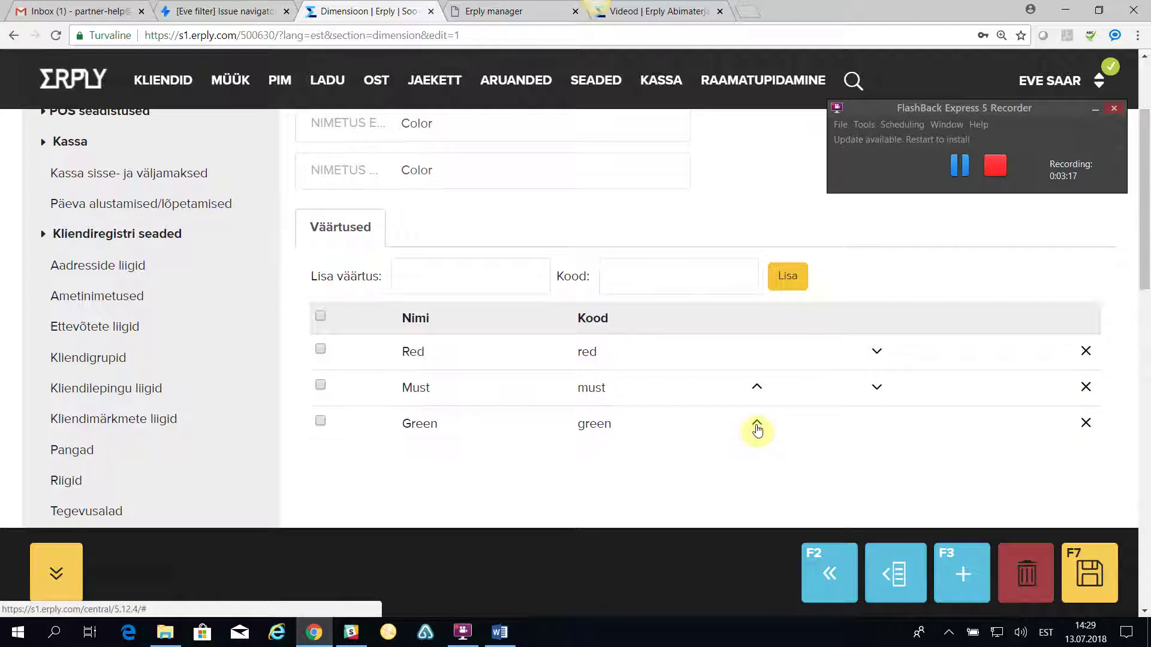
left_click(758, 391)
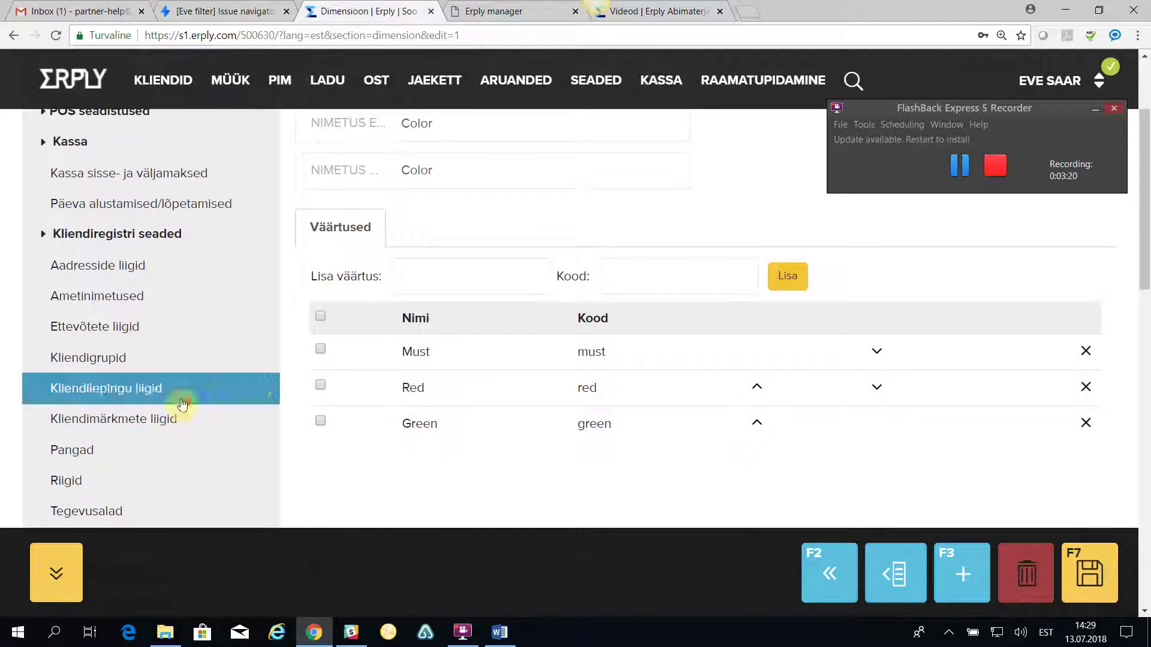
Step: Set the Color dimension's Estonian name to Värv, save it and return to the dimension list
scroll(159, 399, "up", 3)
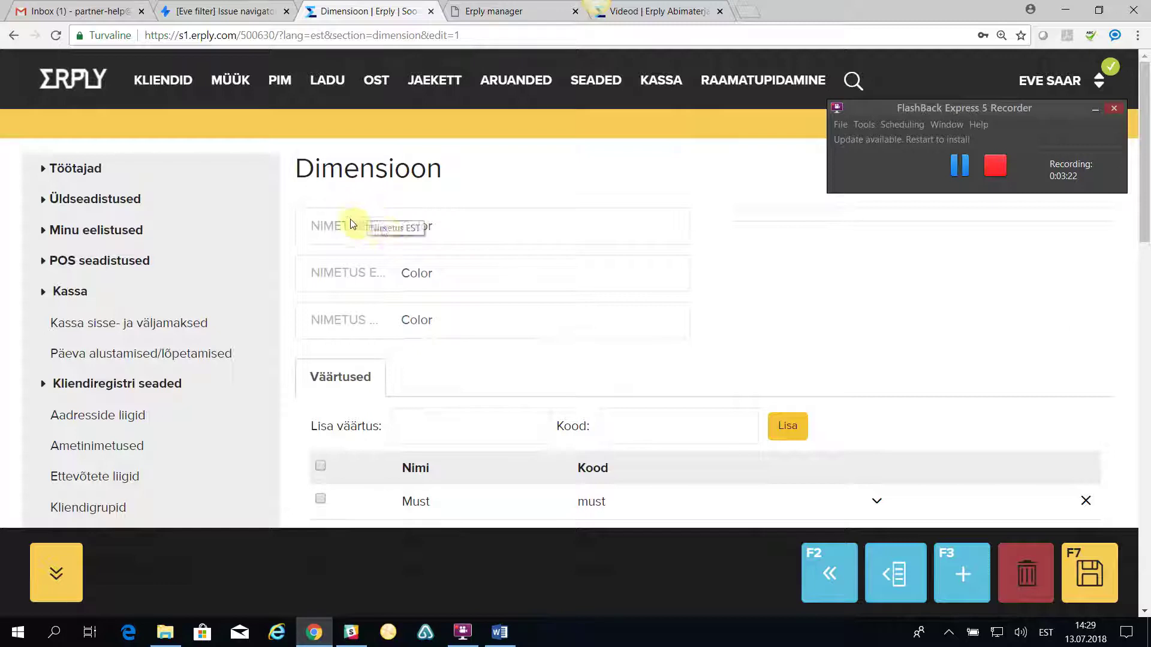
left_click_drag(441, 226, 393, 232)
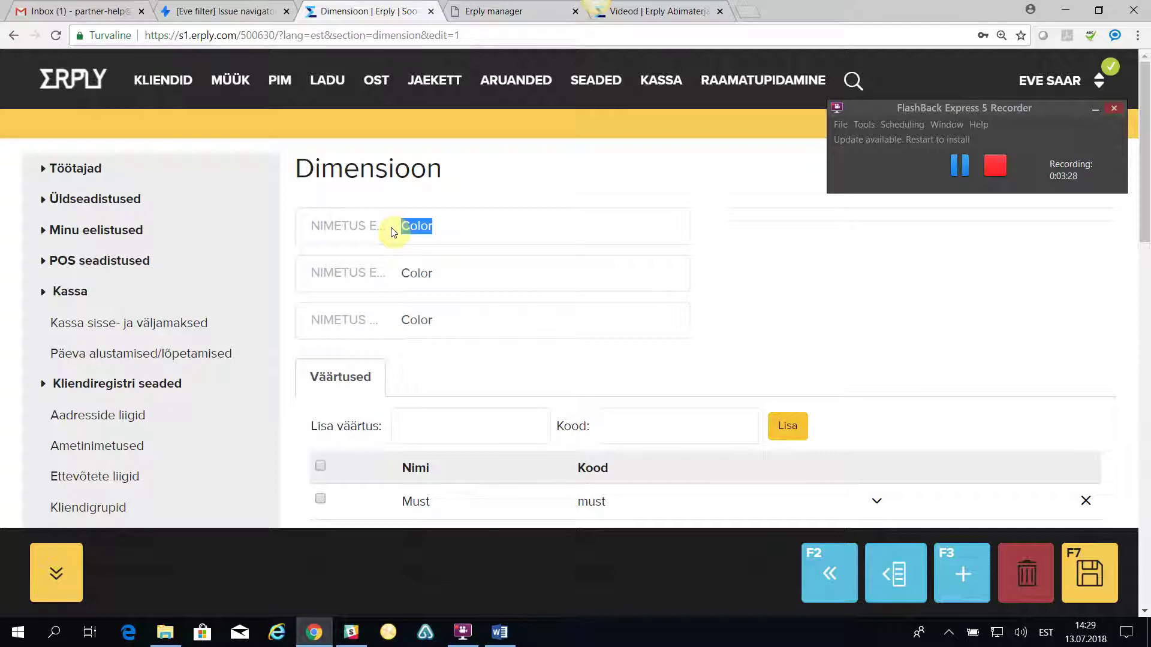
type("Vär")
type("v")
left_click(471, 268)
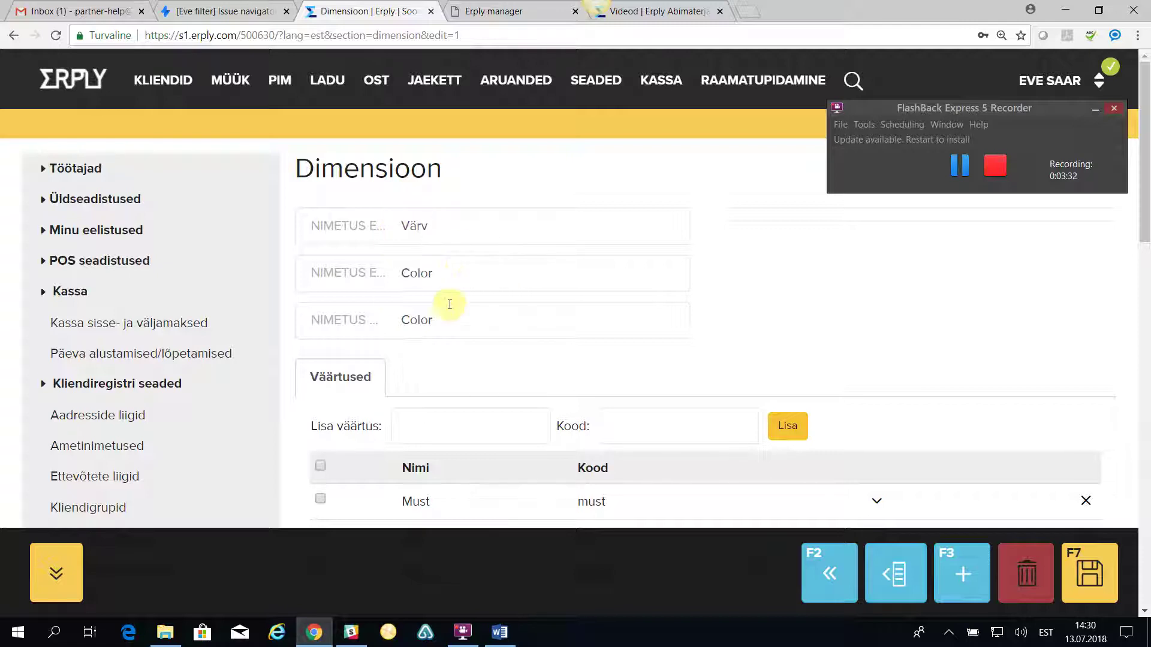
left_click(1039, 103)
left_click(1099, 570)
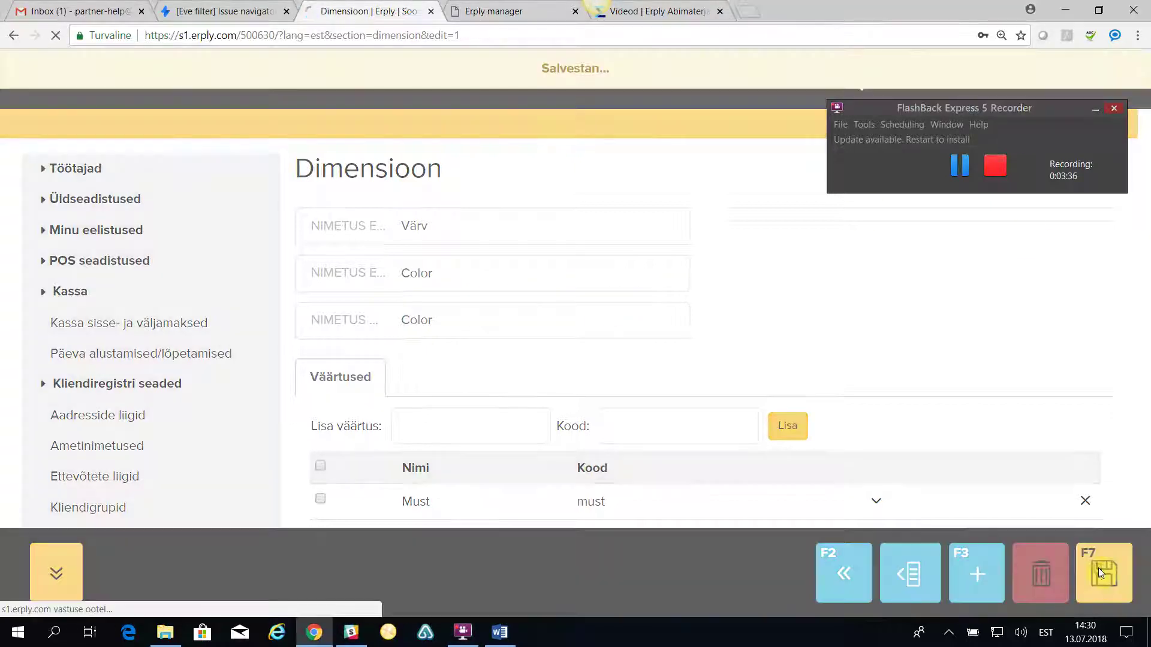
left_click_drag(1018, 111, 915, 57)
left_click(1091, 170)
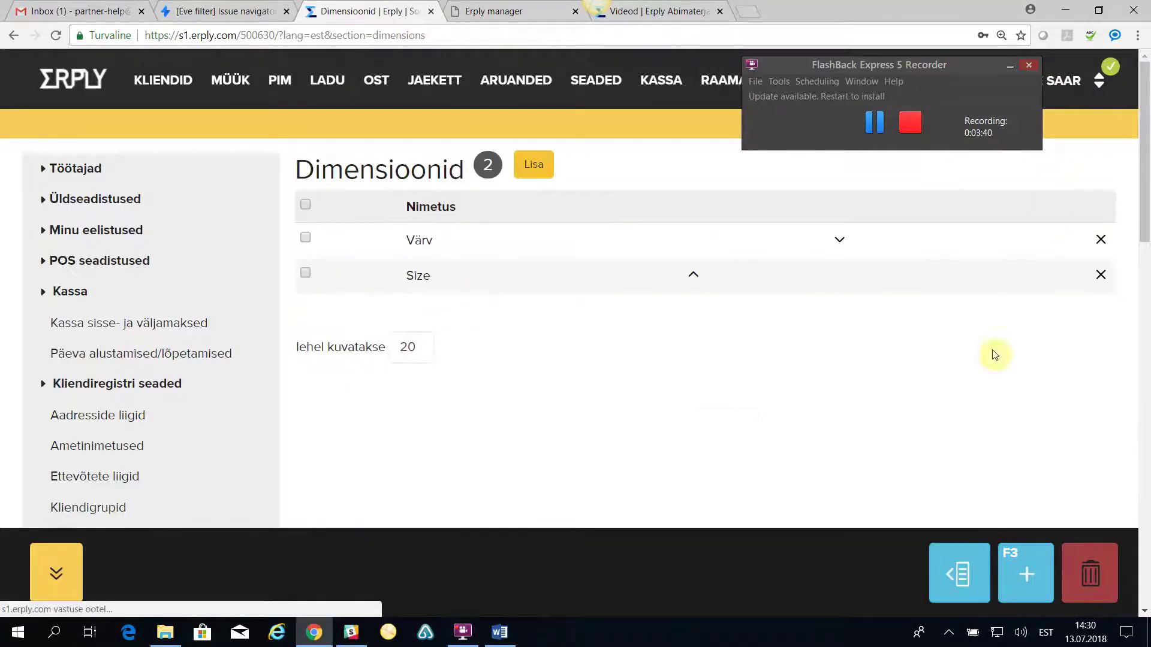
Step: Open the Size dimension and add the value Extra Large with code XL
left_click(426, 278)
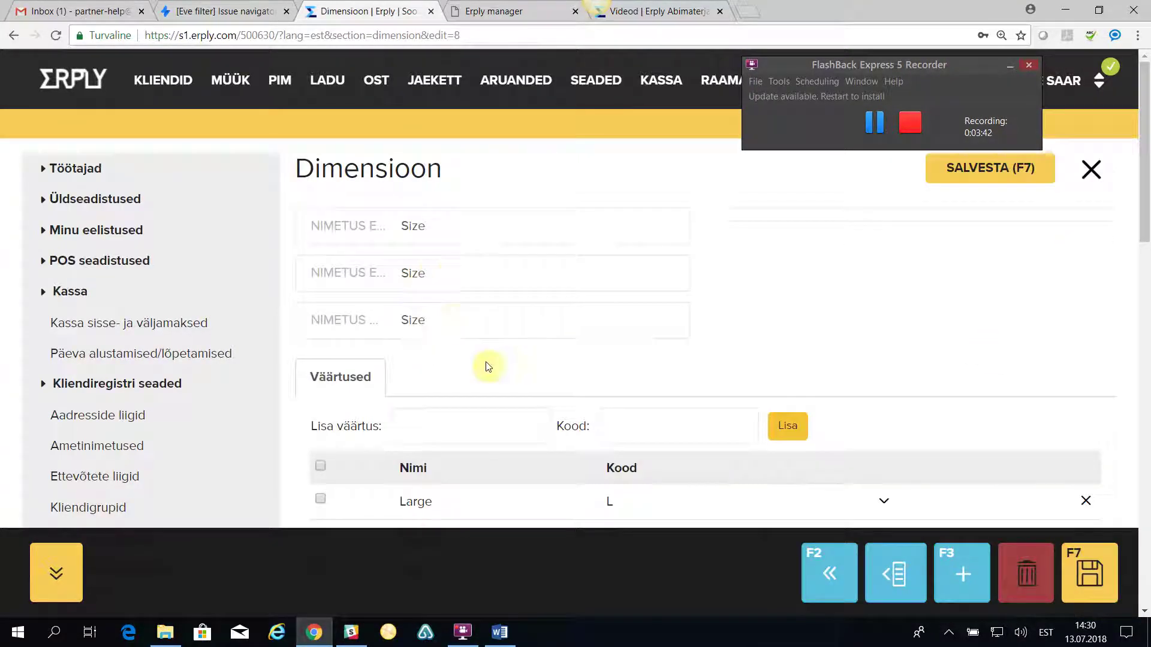
scroll(517, 413, "down", 4)
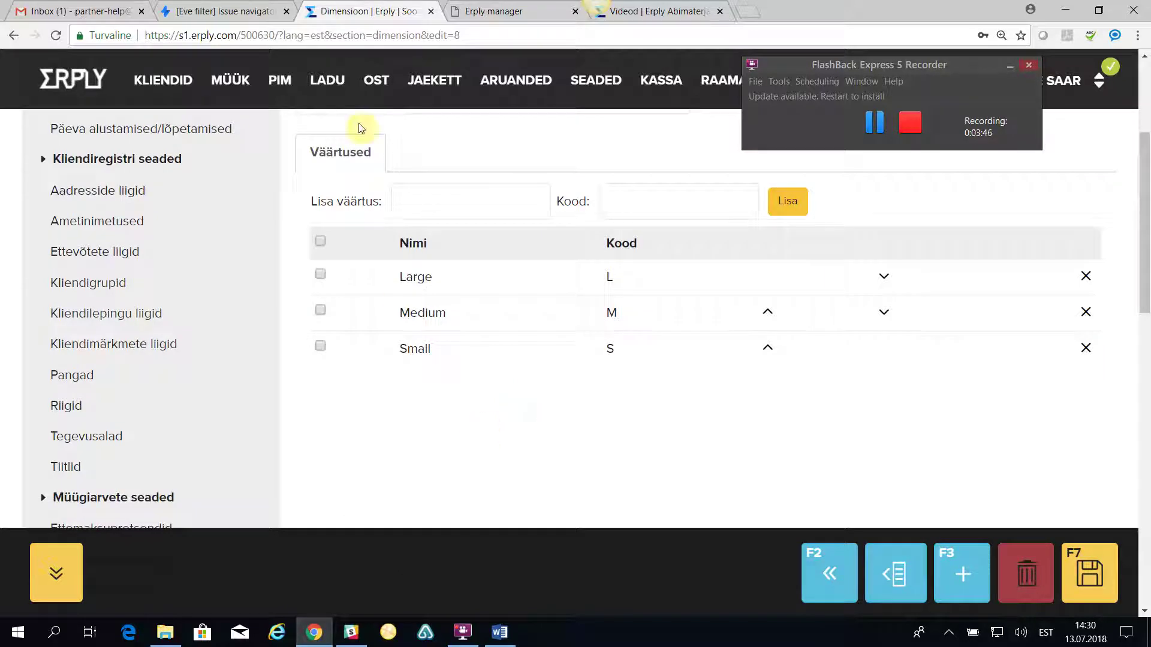
left_click(397, 201)
type("Extra L")
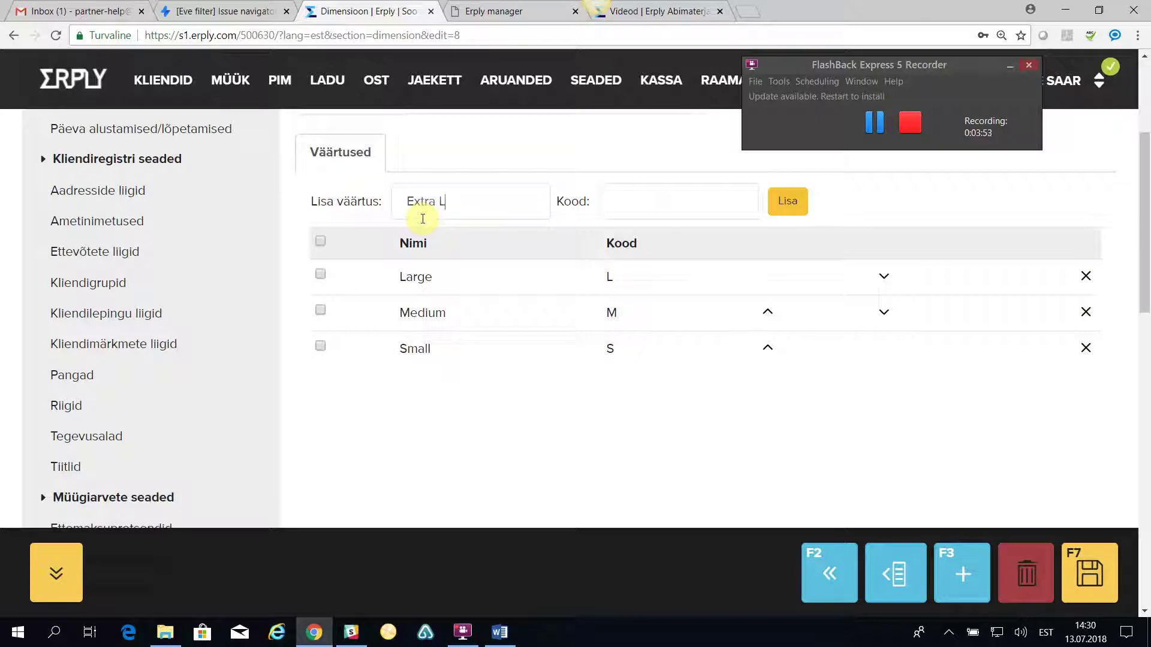
type("arge")
left_click(635, 196)
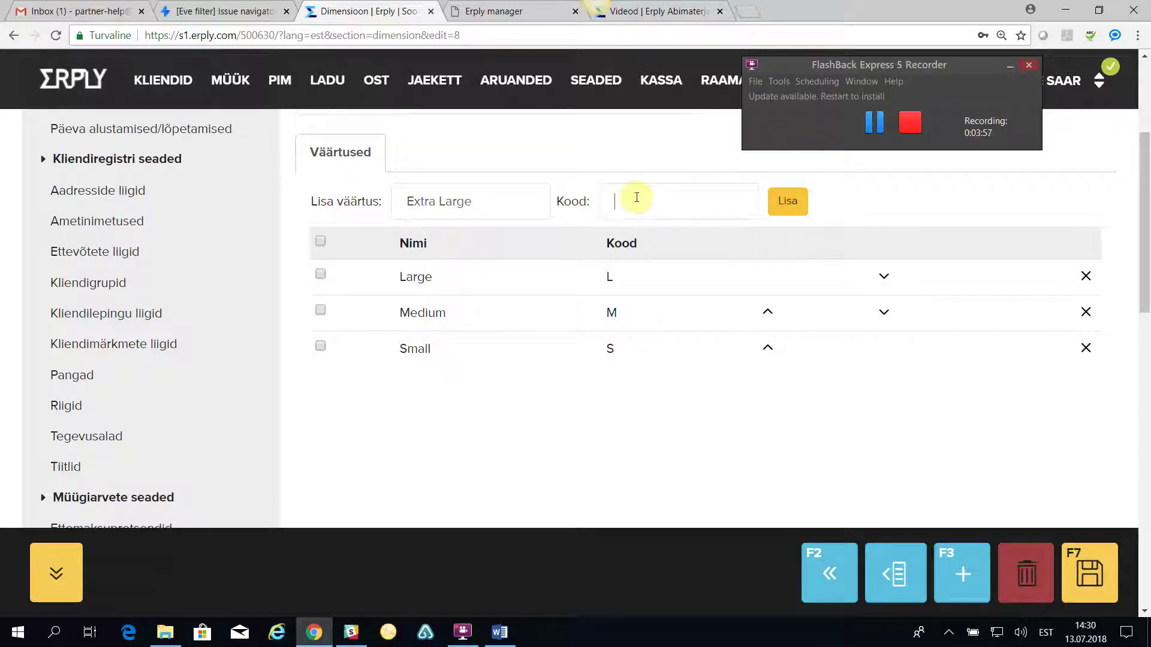
type("XL")
left_click(793, 206)
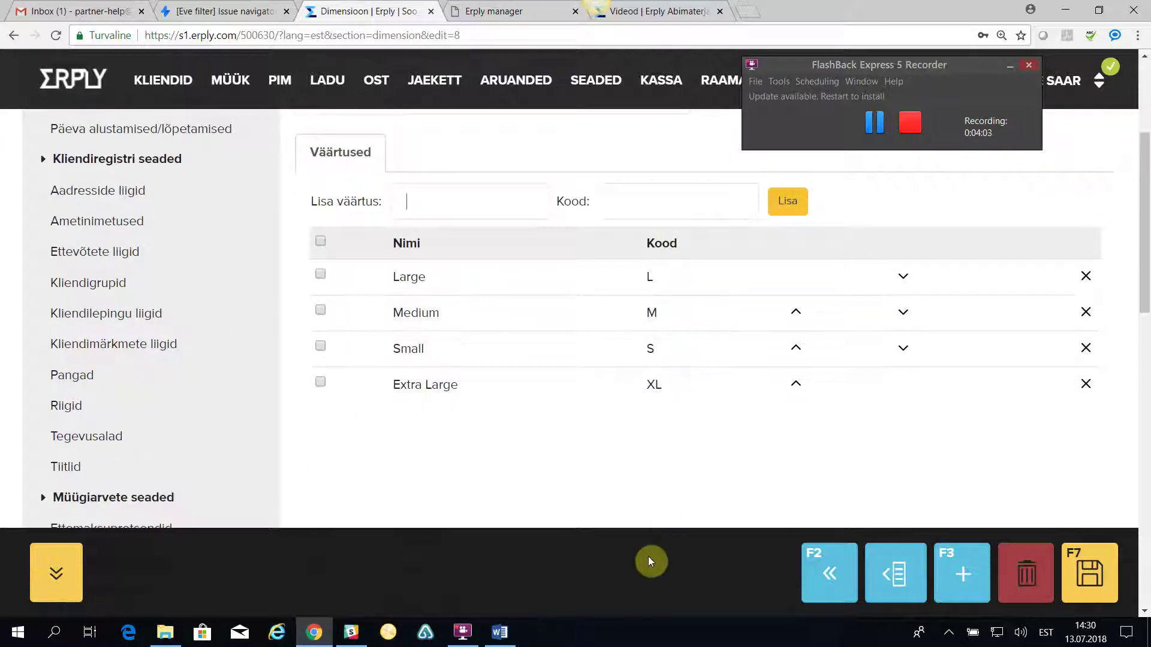
Step: Place the Extra Large value first in the Size dimension's value list, above Large
left_click(797, 385)
left_click(795, 348)
left_click(798, 320)
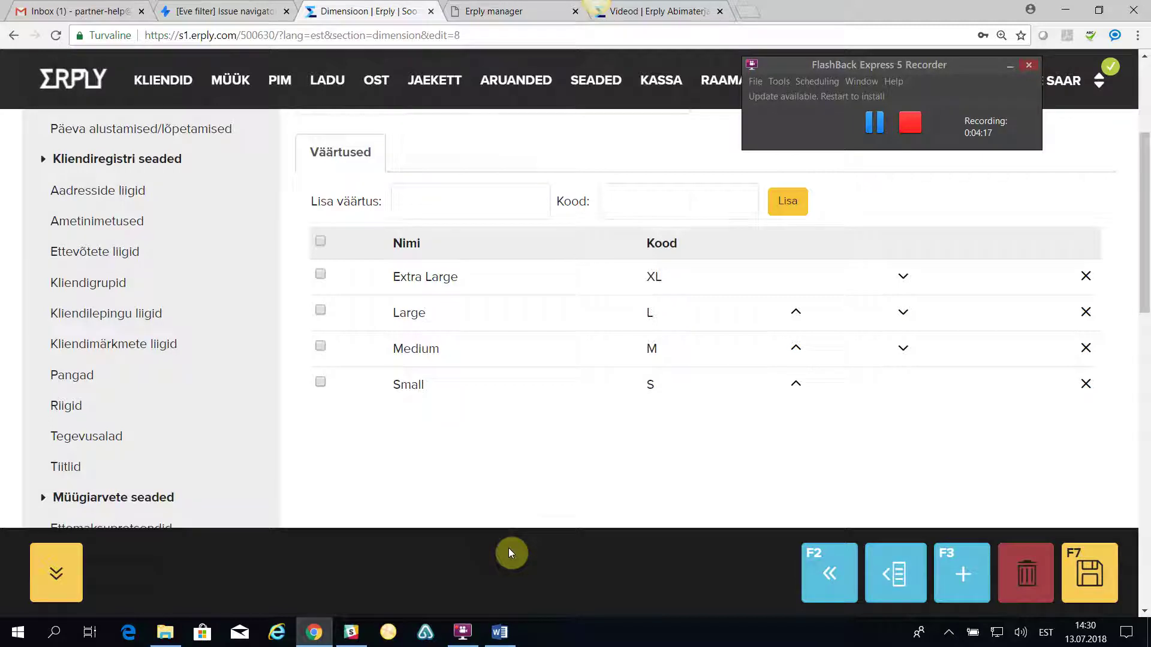
Step: Set the Size dimension's Estonian name to Suurus, save it and return to the dimension list
scroll(586, 368, "up", 3)
left_click_drag(429, 151, 380, 154)
type("Suurus")
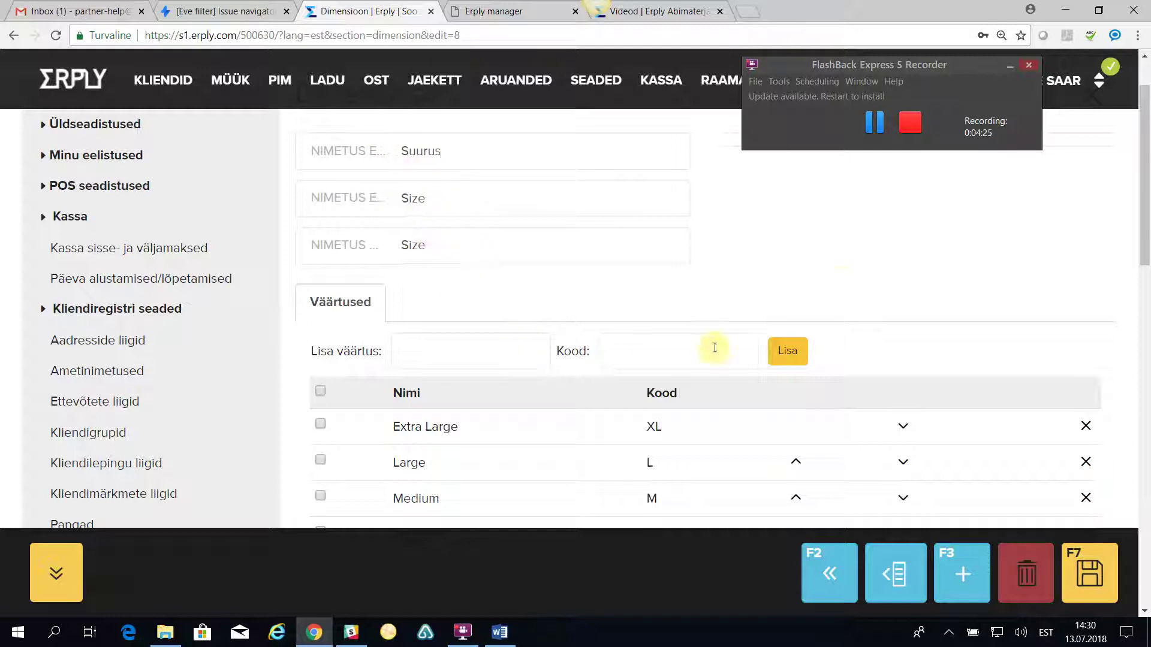
left_click(1098, 581)
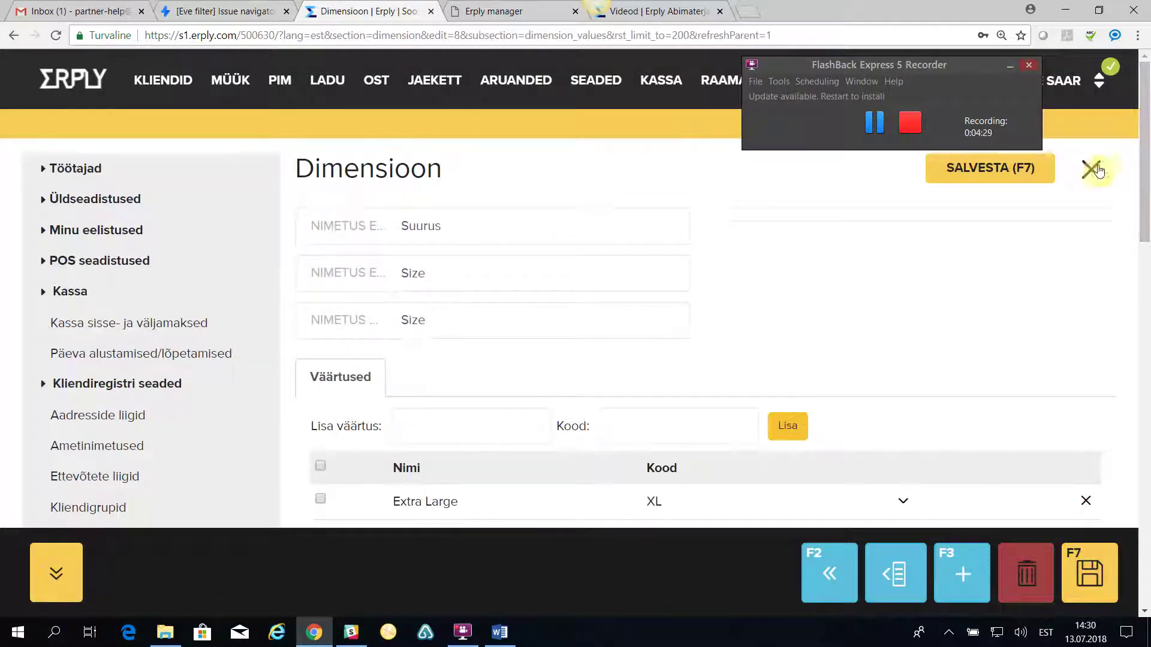
left_click(1092, 168)
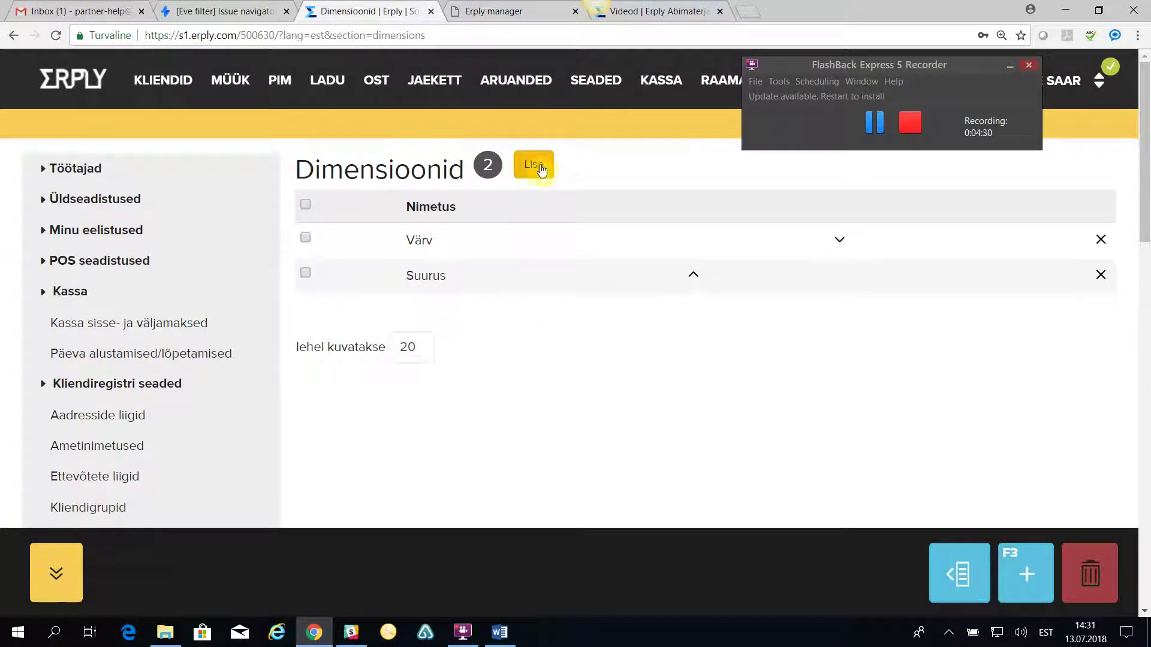
Step: Open a blank form for a new dimension and close it without saving
left_click(535, 168)
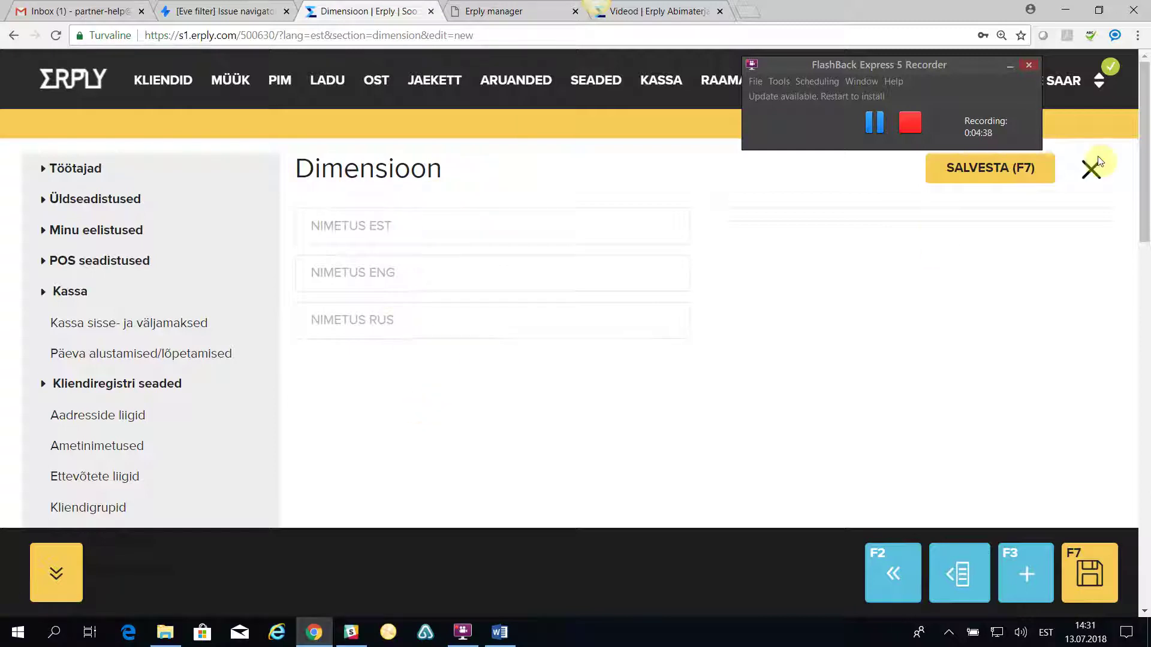
left_click(1093, 170)
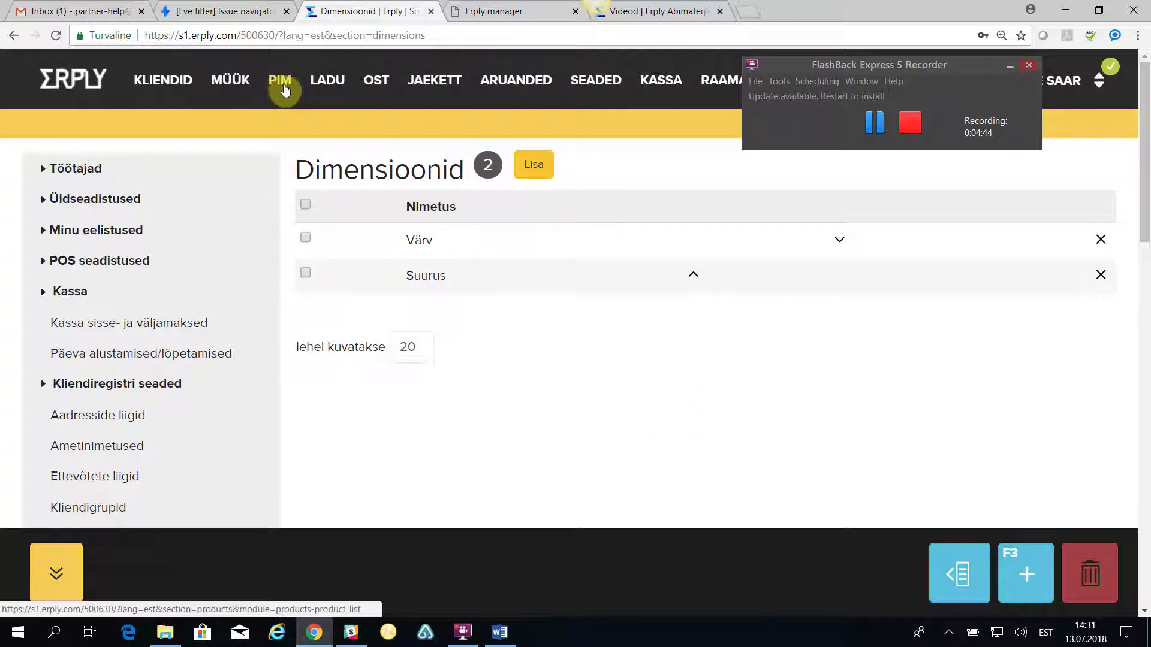
Step: Start a new product in the product catalogue with the Estonian name T-särk and the product group T-särgid
mouse_move(284, 89)
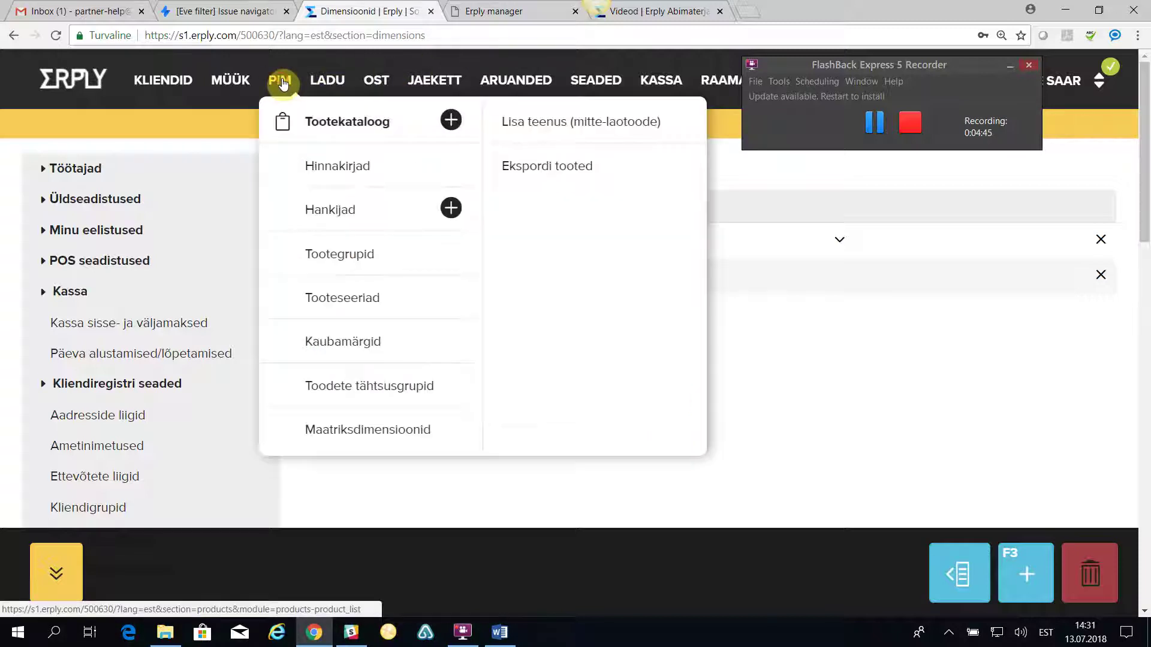
left_click(342, 129)
left_click(537, 483)
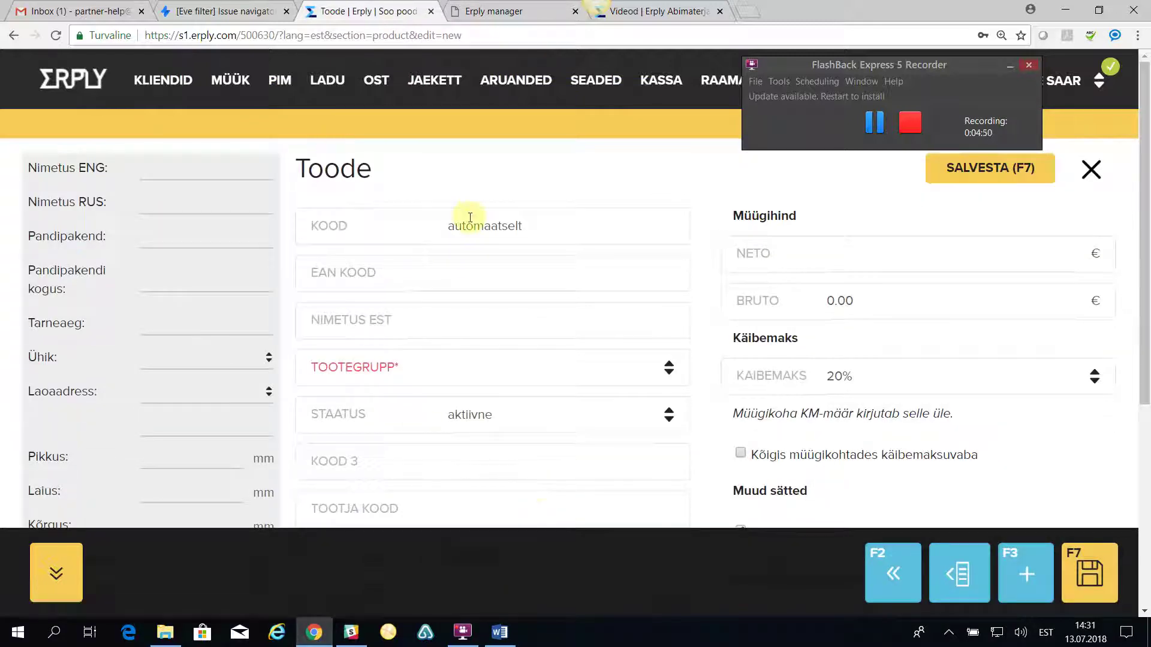
left_click(443, 328)
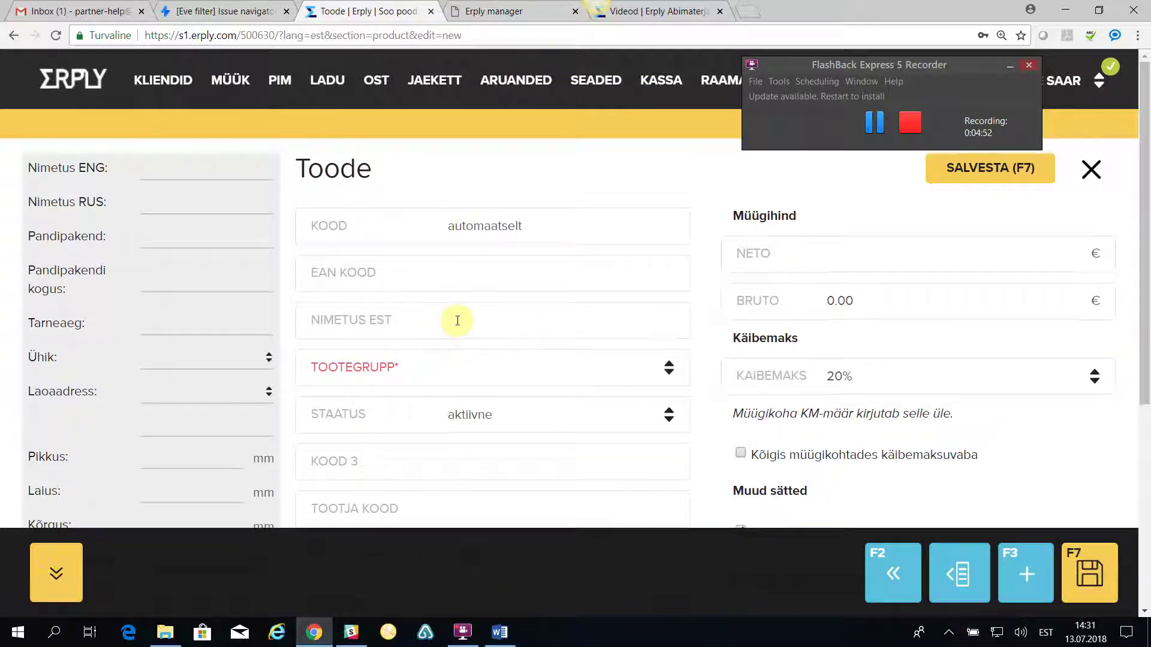
type("T")
type("es")
type("ärk")
left_click(668, 377)
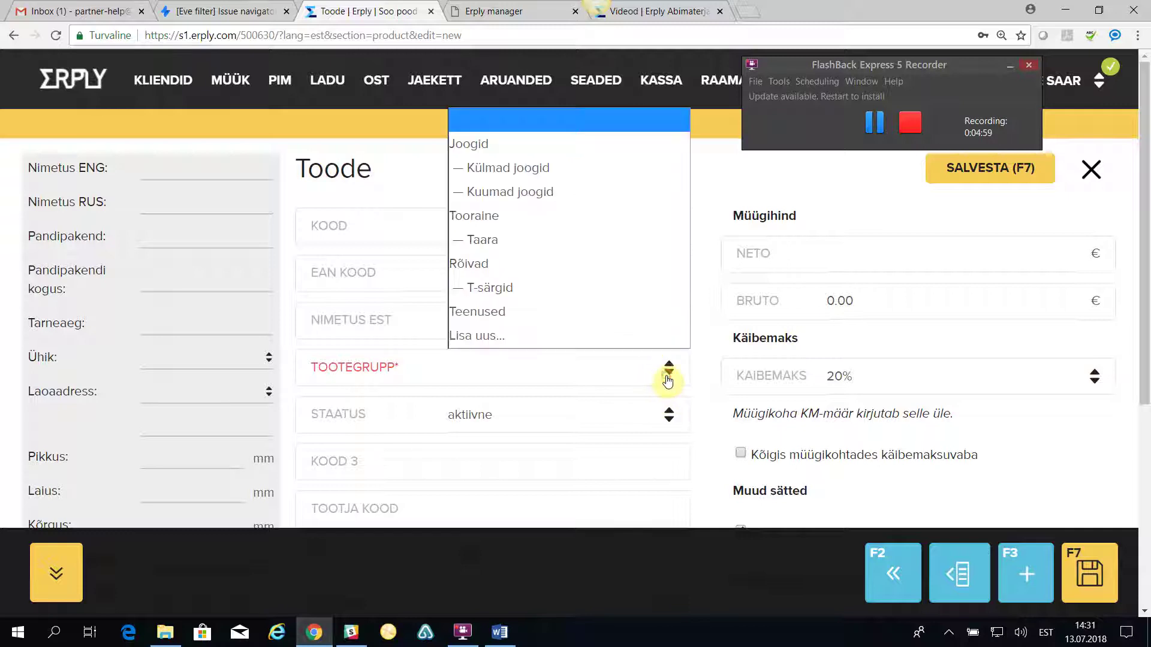
left_click(509, 288)
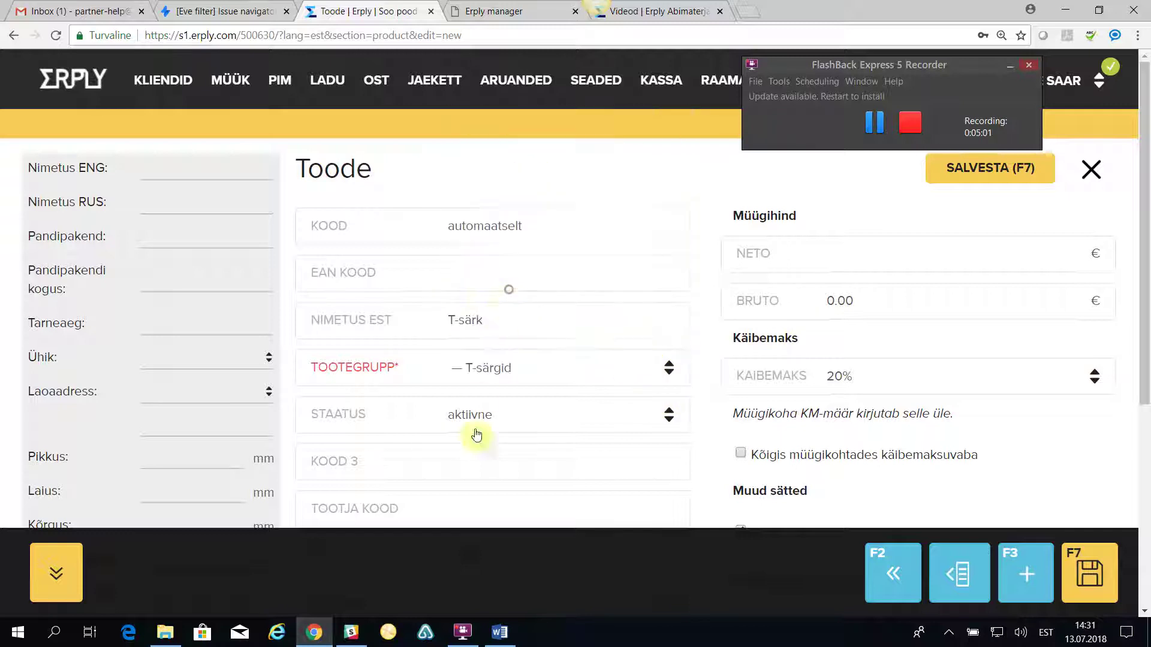
Step: Set the new product's gross sales price to 15 €
left_click(862, 300)
type("1")
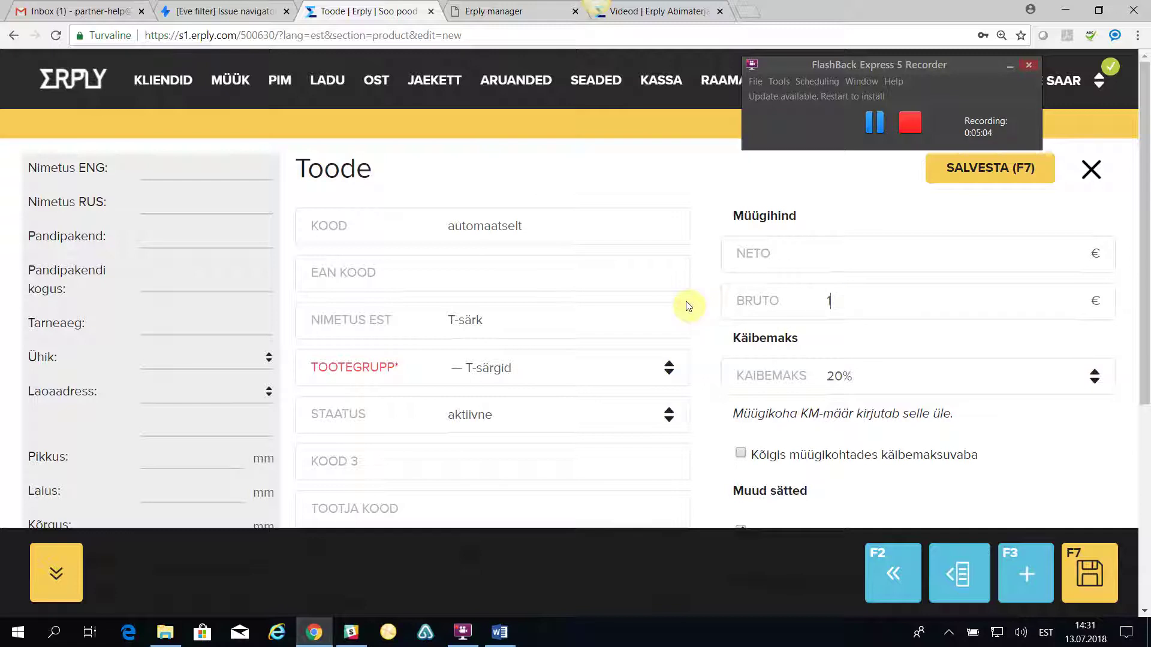
type("5")
key("Tab")
scroll(509, 432, "down", 3)
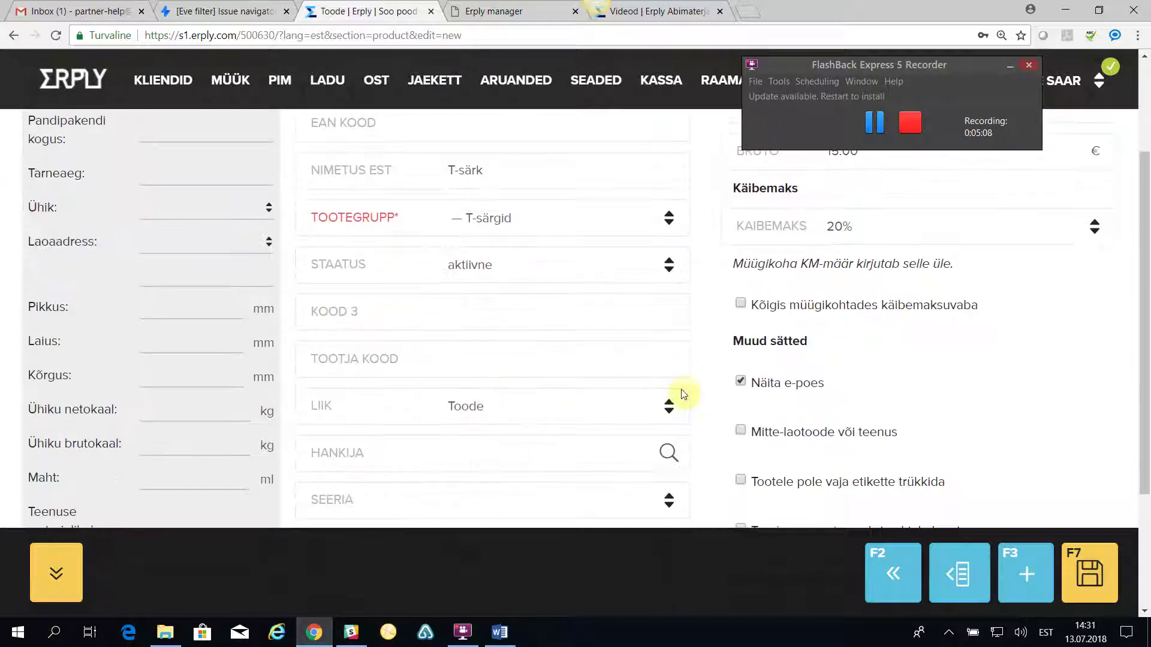
Step: Set the product's type to Maatrikstoode and its series to kevad/suvi2018
left_click(669, 406)
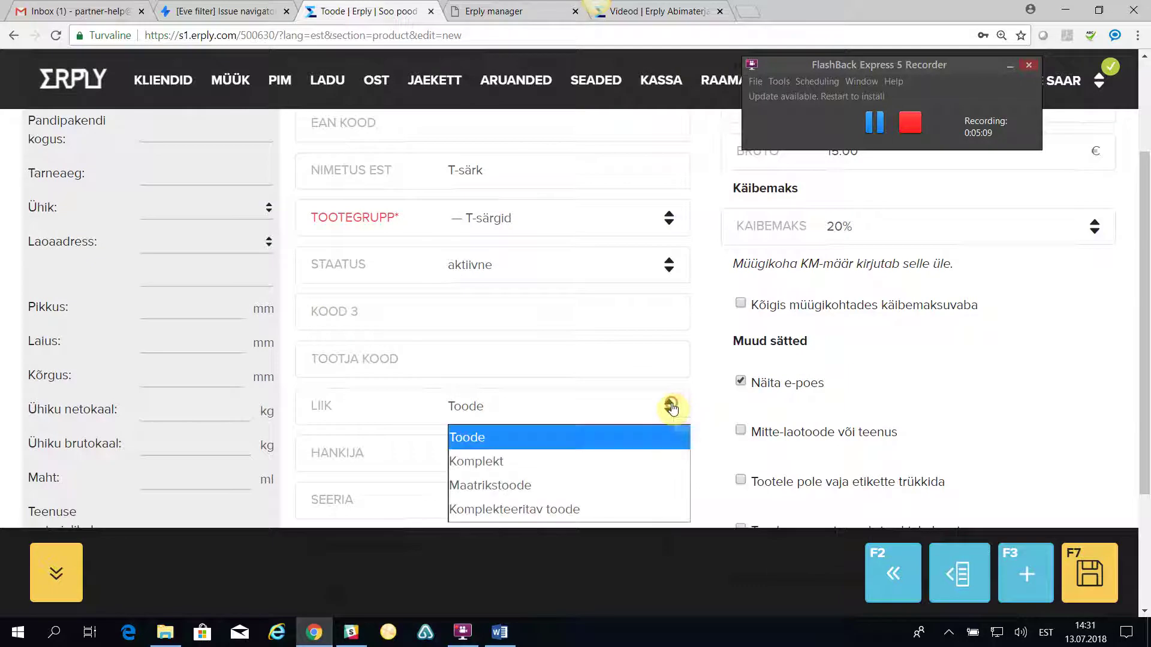
left_click(574, 486)
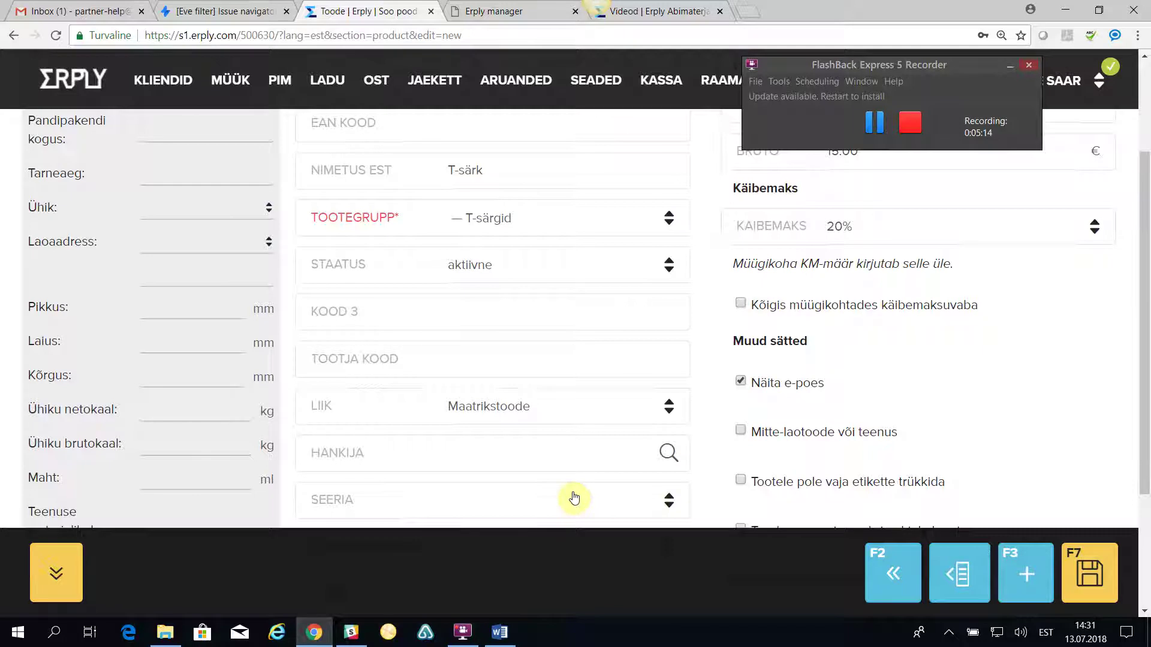
scroll(572, 489, "down", 1)
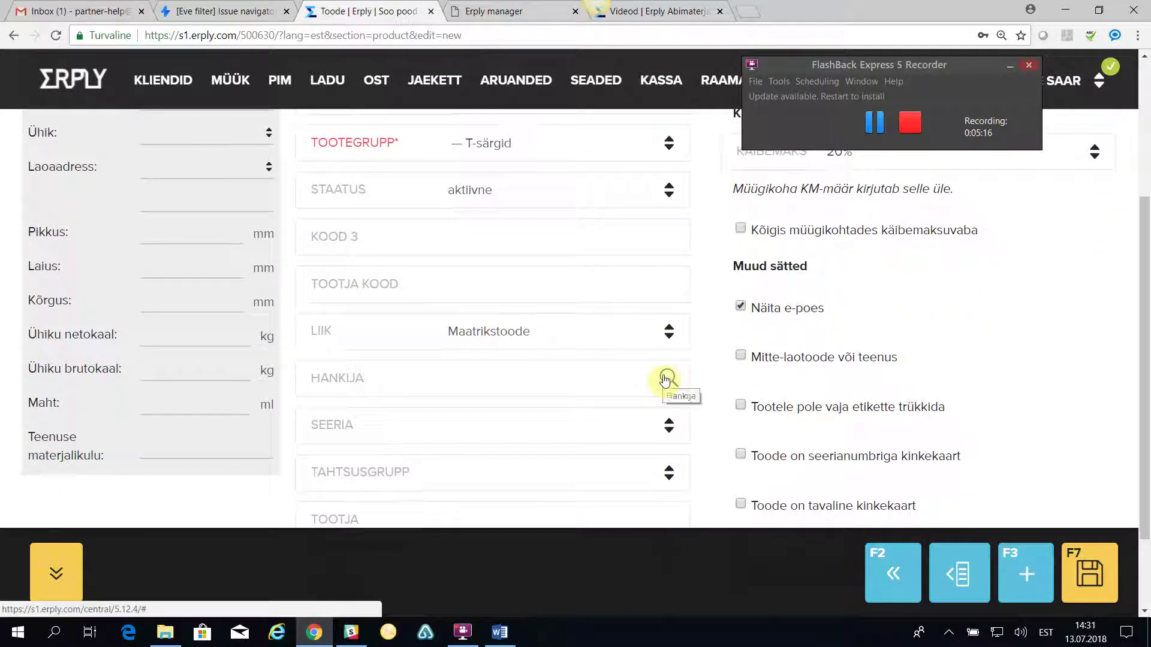
left_click(670, 433)
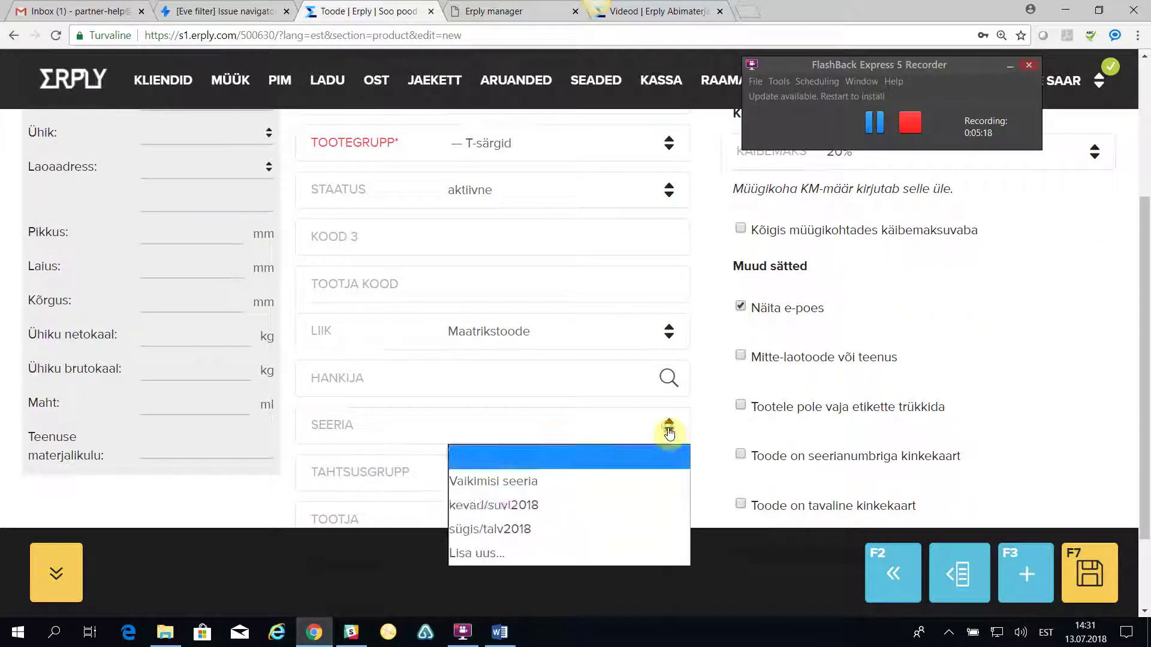
left_click(601, 504)
Step: Assign the product the priority group Eritellimustoode and the brand Monton
scroll(495, 474, "down", 1)
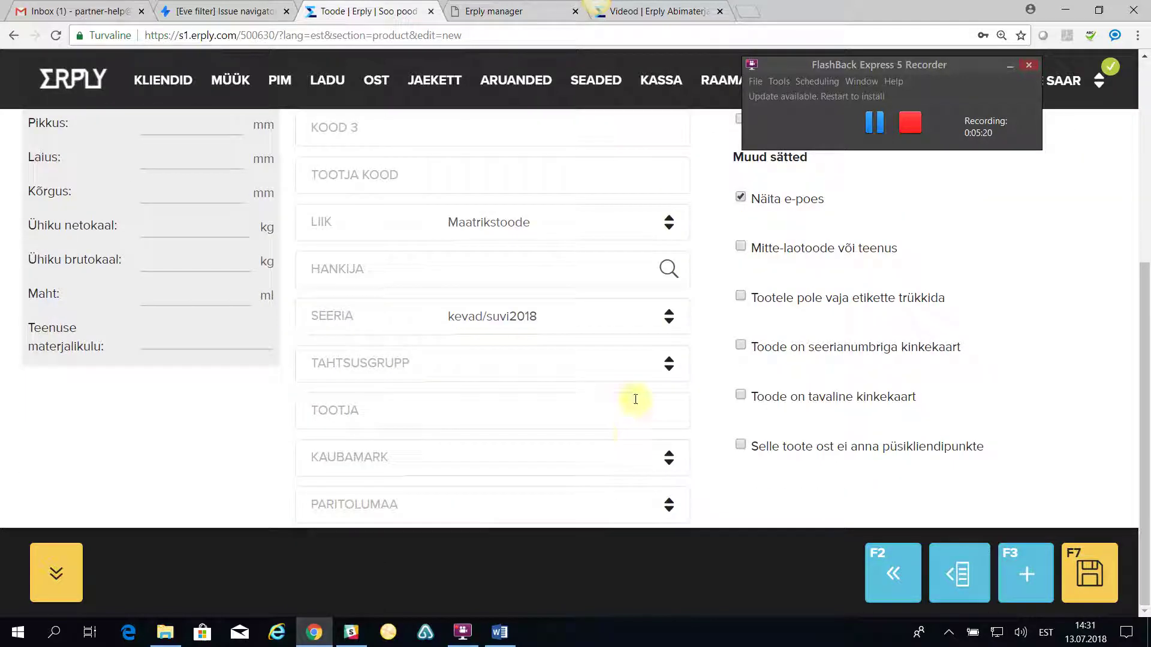
left_click(668, 364)
left_click(583, 422)
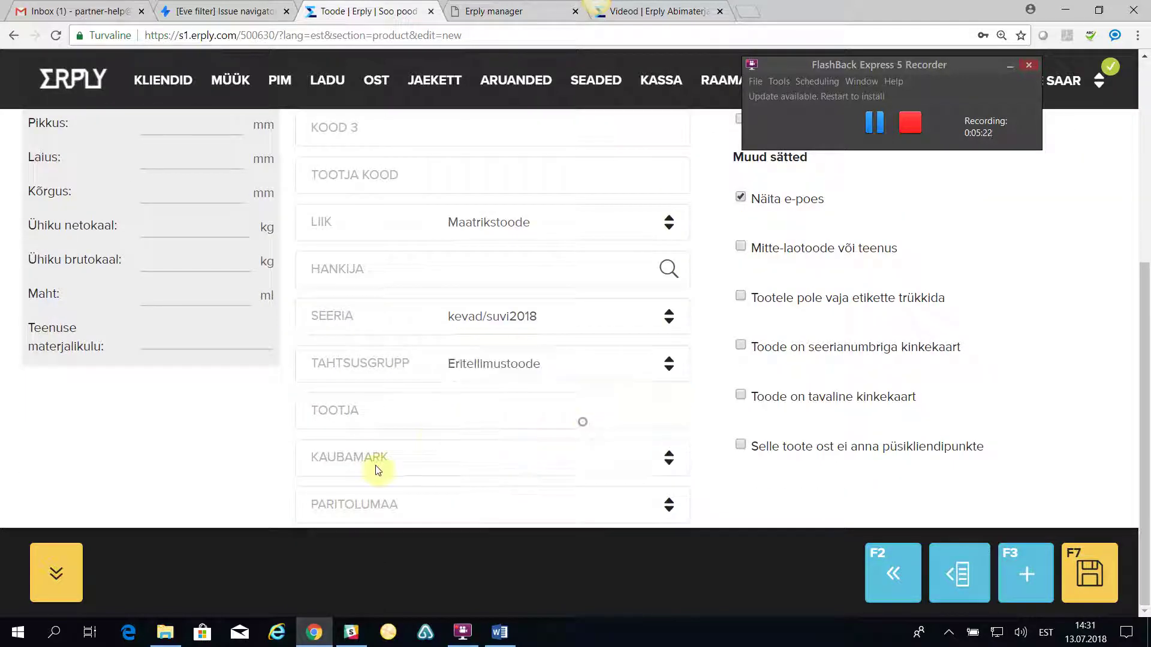
left_click(663, 462)
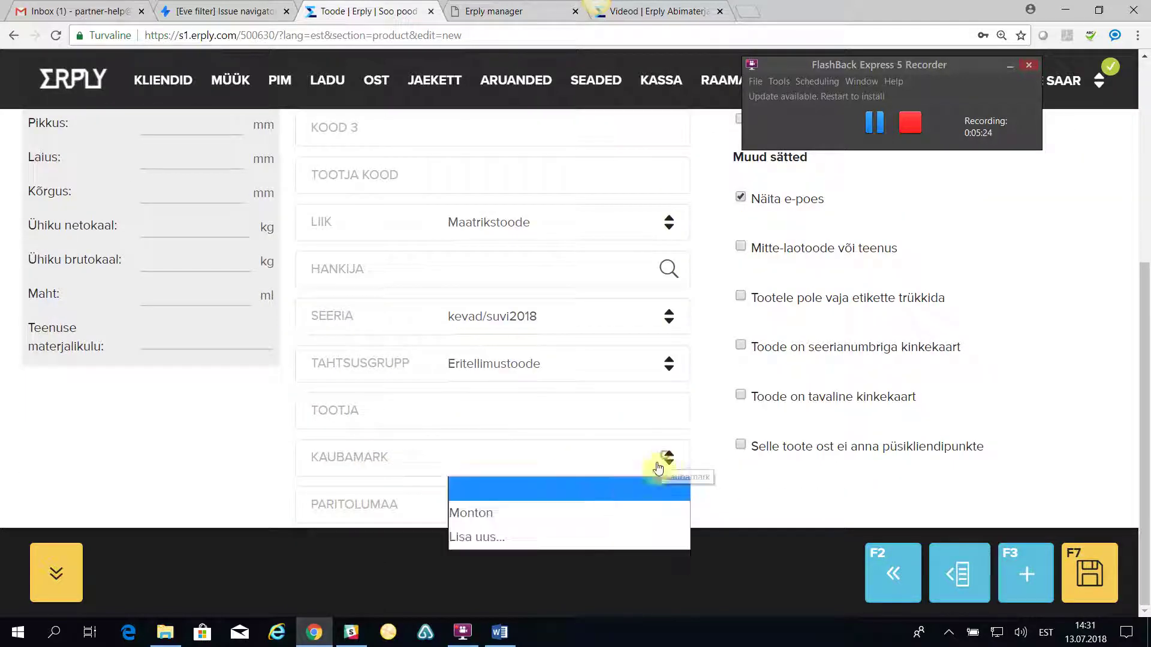
left_click(578, 509)
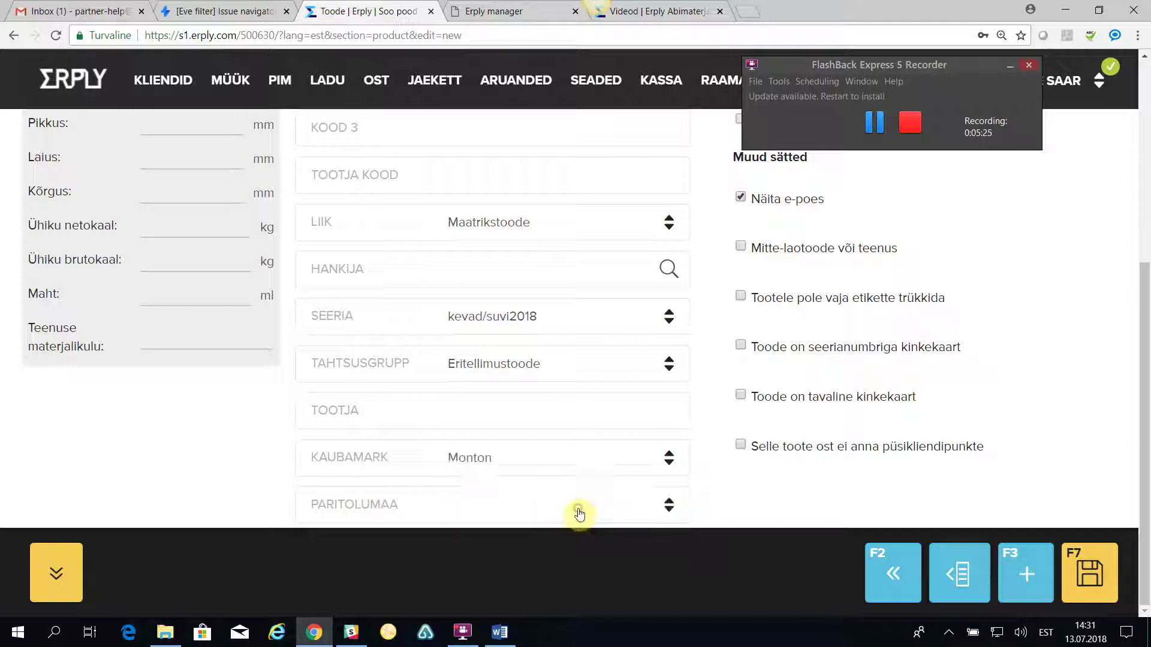
Step: Set the product's country of origin to Eesti (EE)
left_click(669, 508)
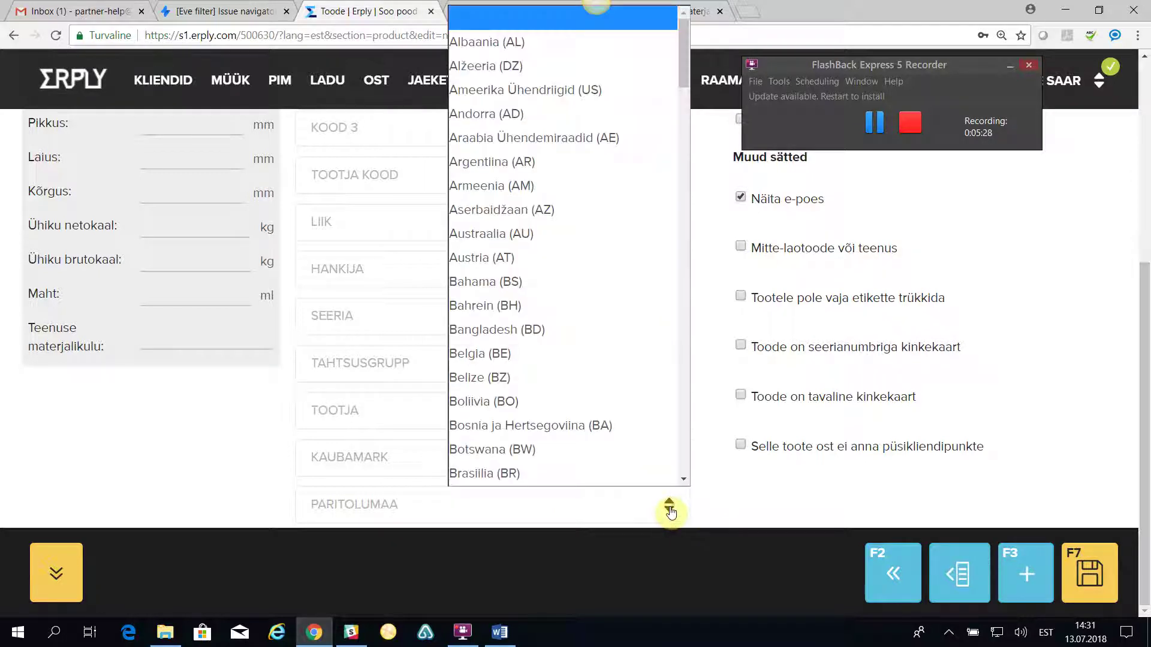
key("e")
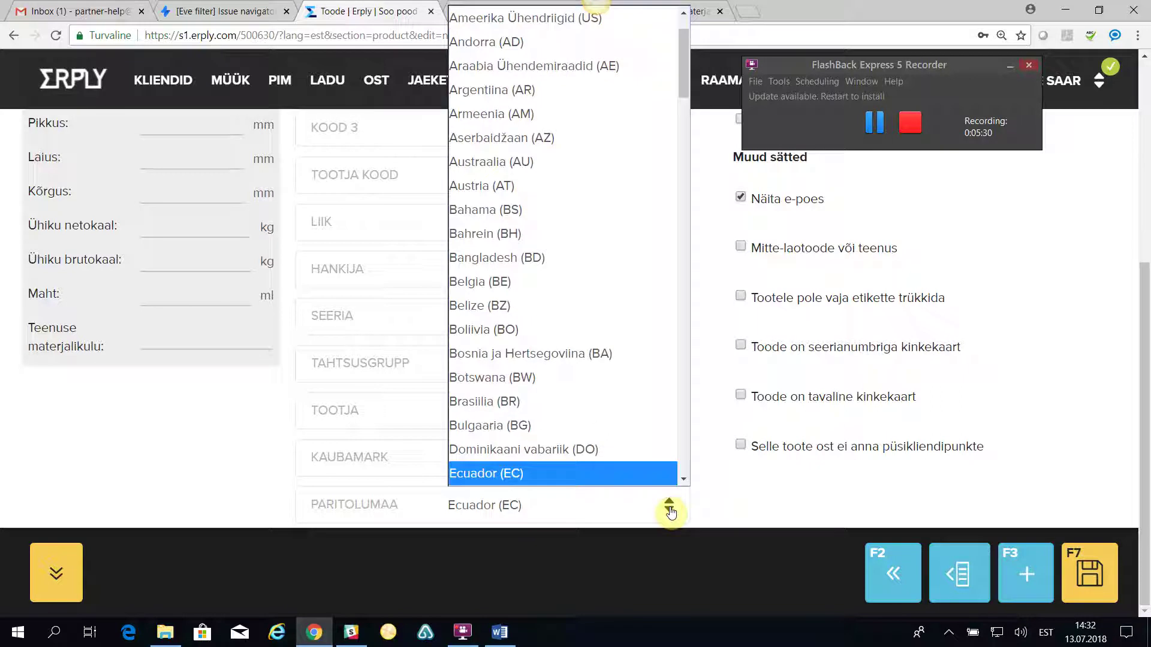
left_click(683, 480)
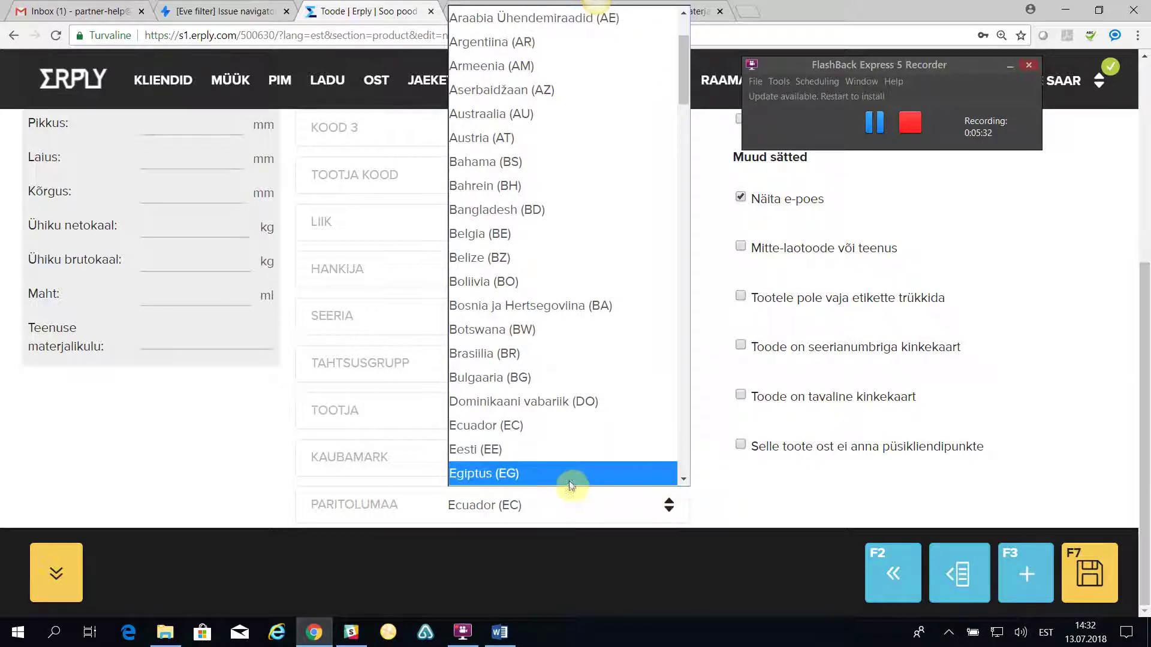
left_click(511, 455)
Step: Set the product's unit to tk and save the product
scroll(955, 444, "up", 4)
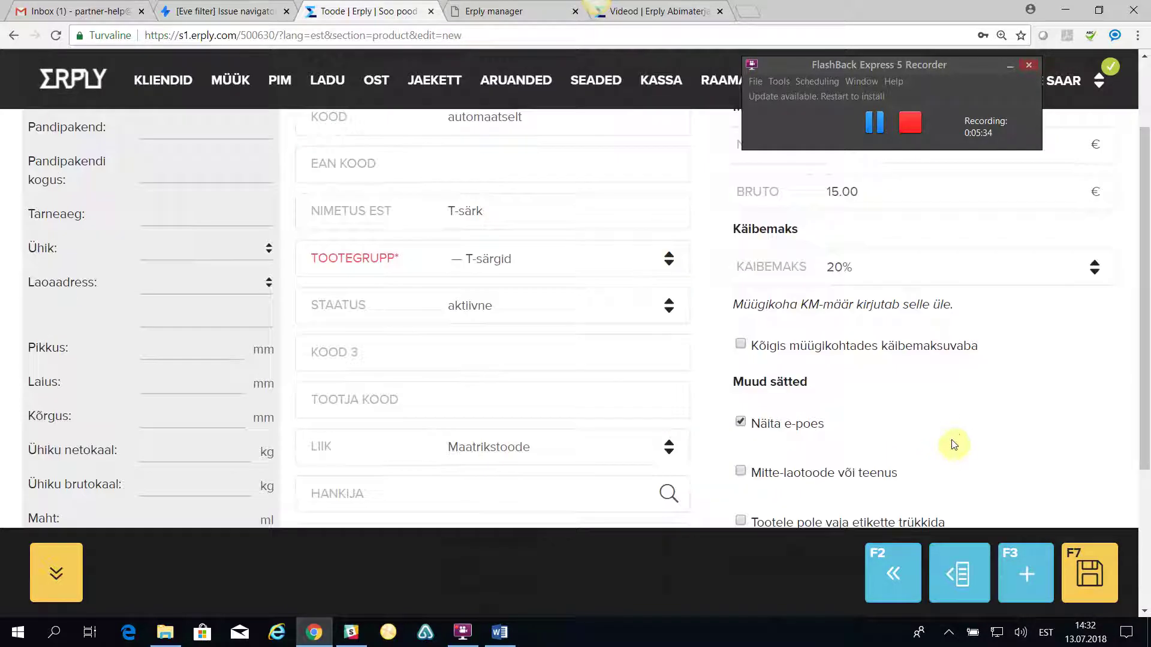
scroll(953, 444, "up", 2)
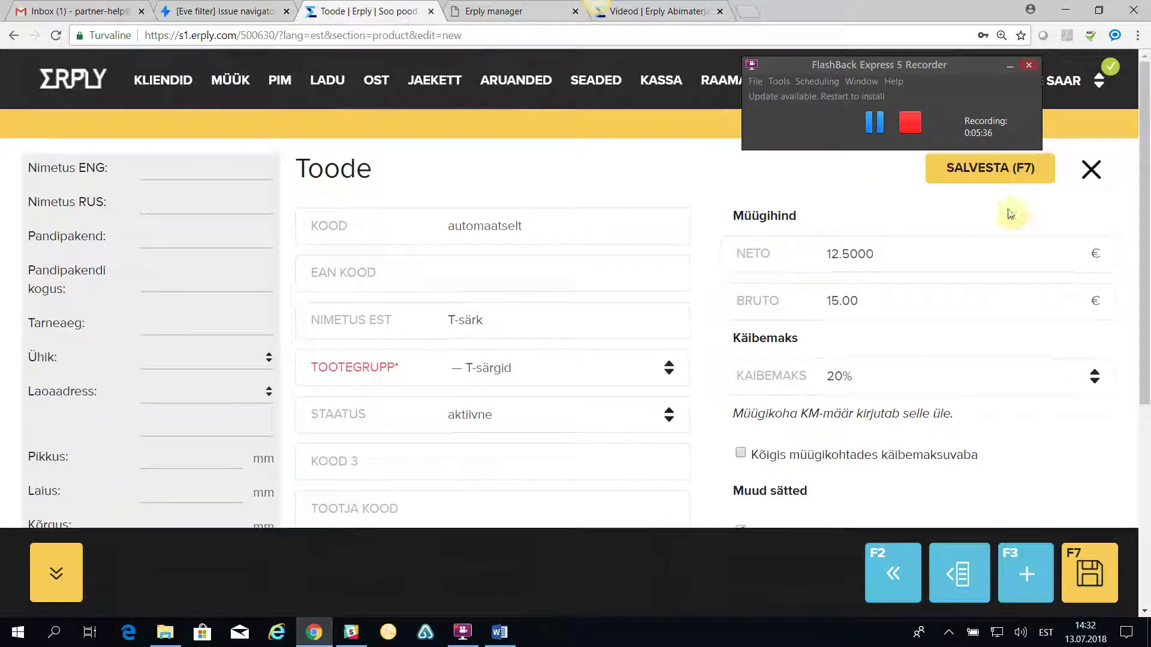
left_click(268, 357)
left_click(211, 406)
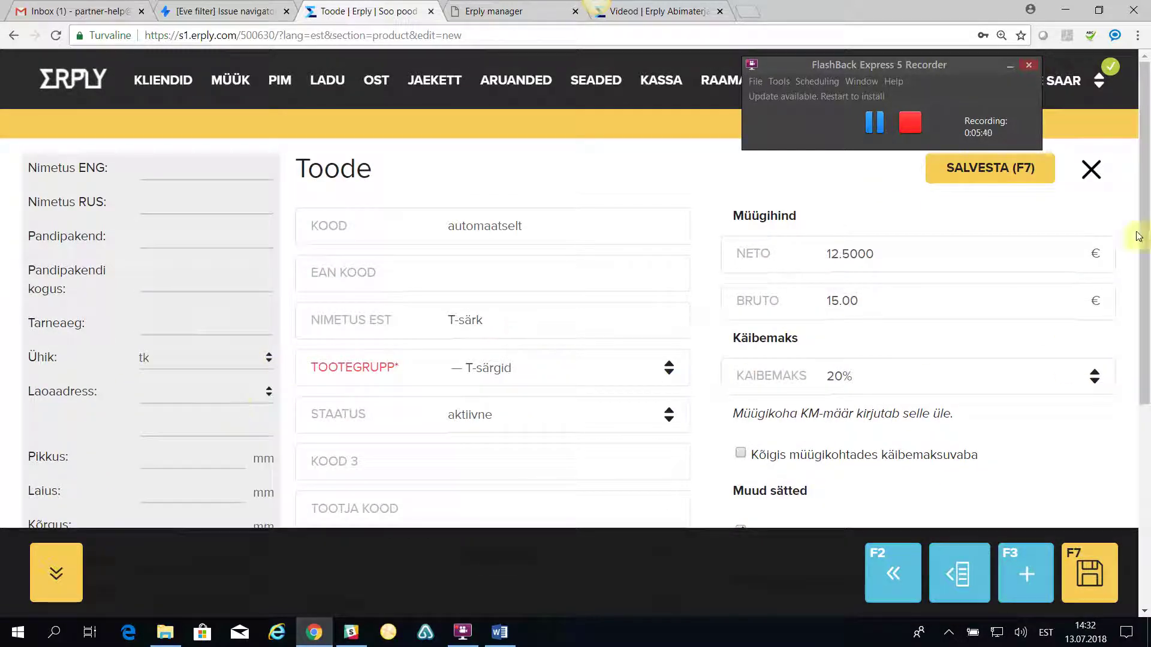
left_click(963, 168)
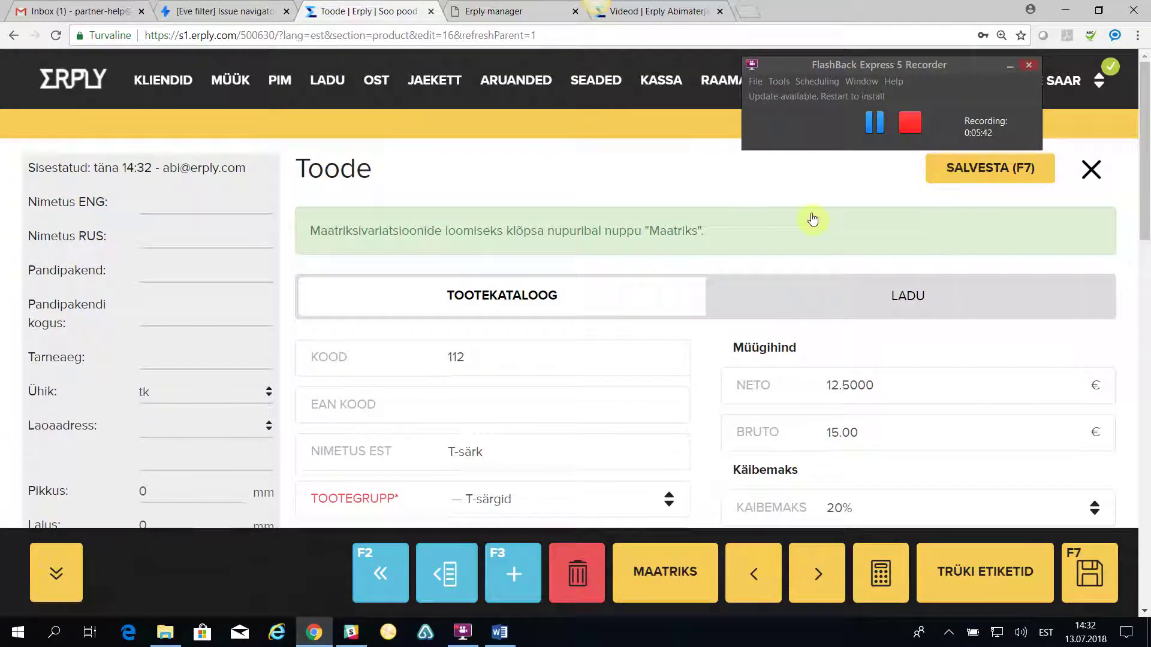
Step: Open variation generation in the product's matrix and choose Värv as dimension 1 and Suurus as dimension 2
scroll(548, 480, "down", 4)
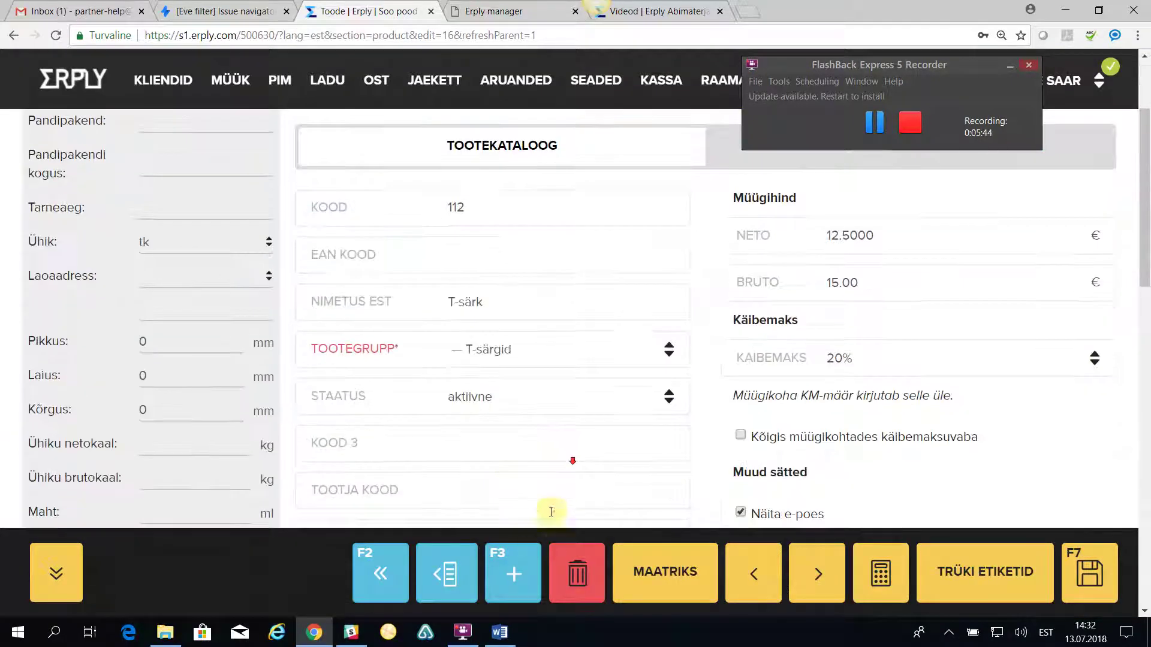
left_click(673, 573)
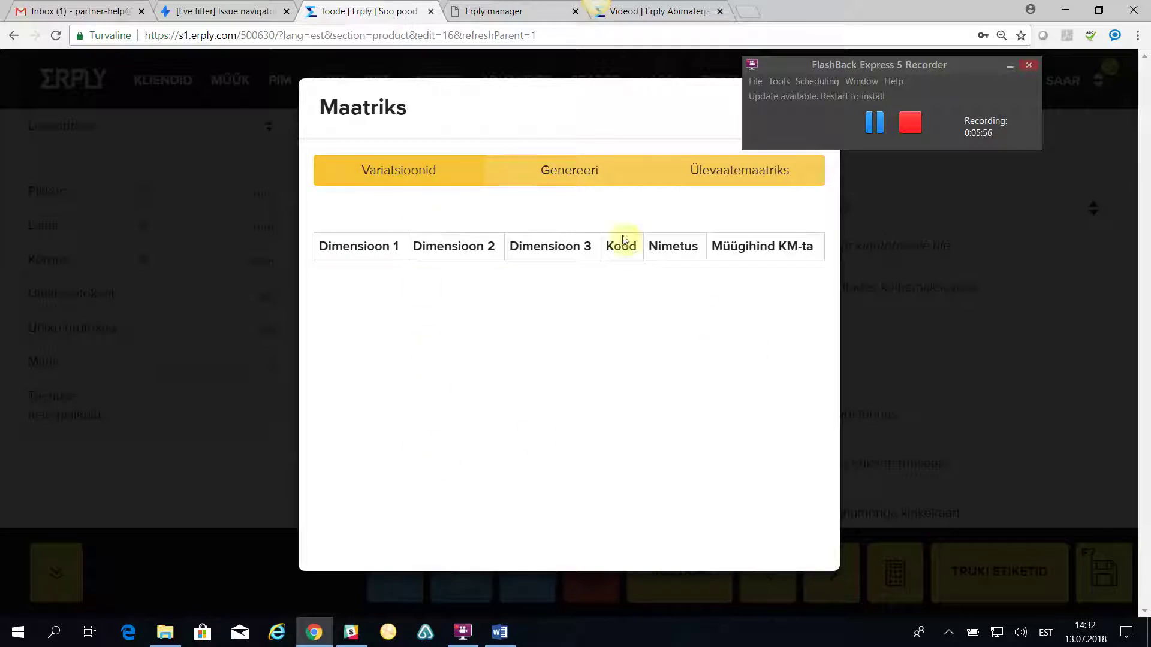
left_click(570, 170)
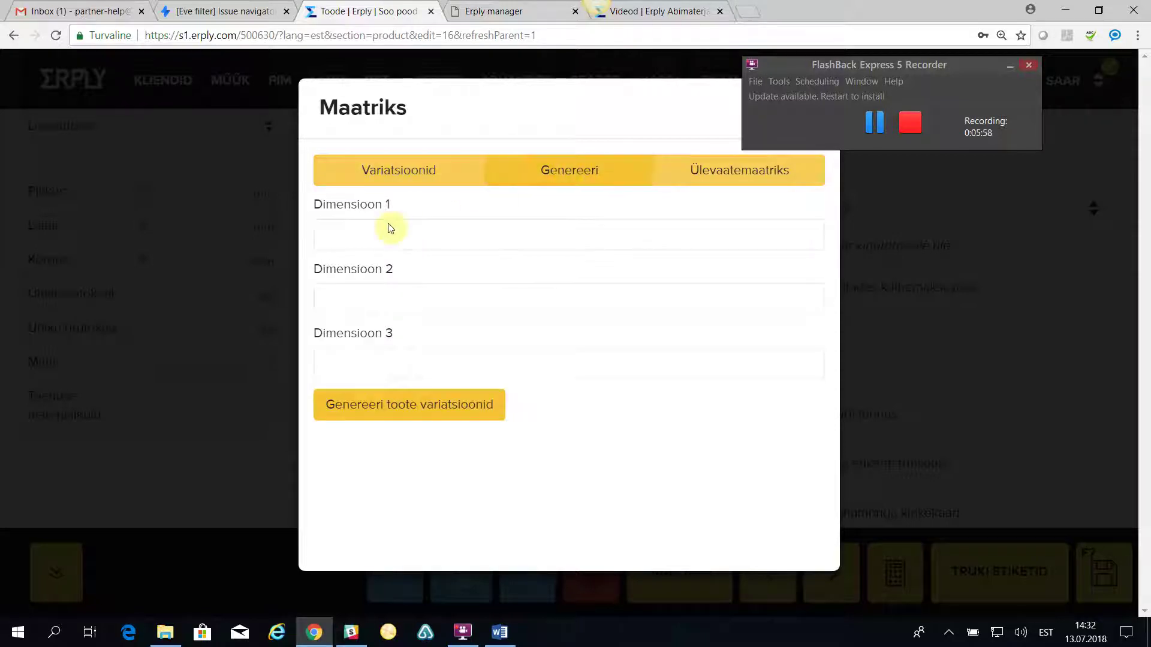
left_click(330, 237)
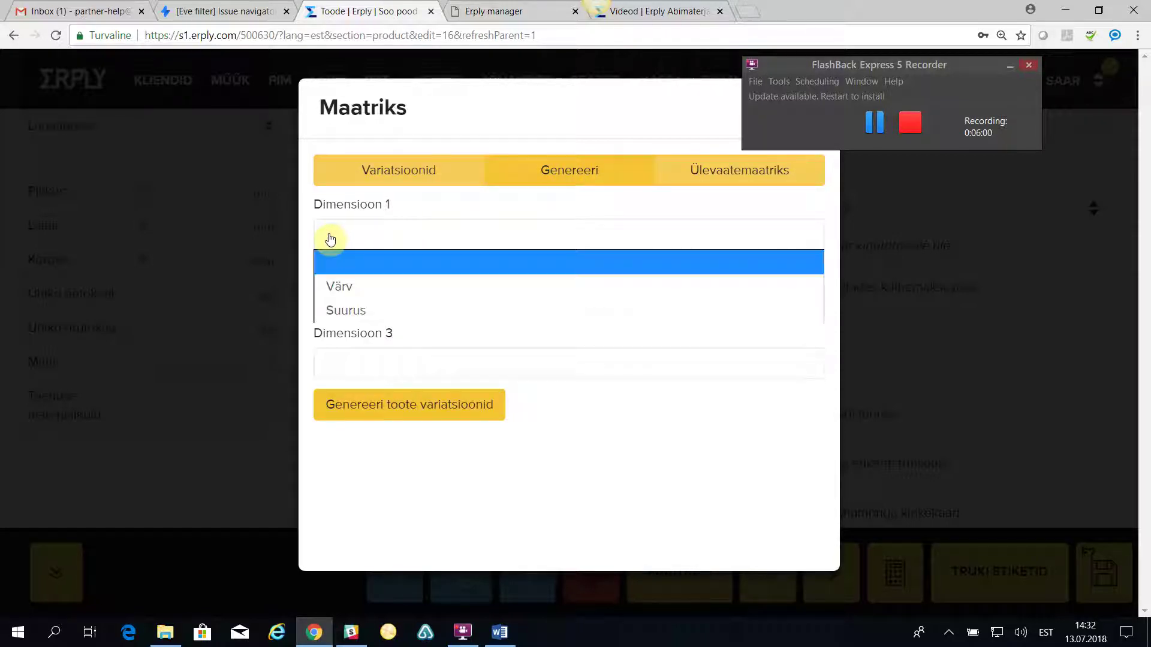
left_click(338, 286)
left_click(337, 298)
left_click(335, 374)
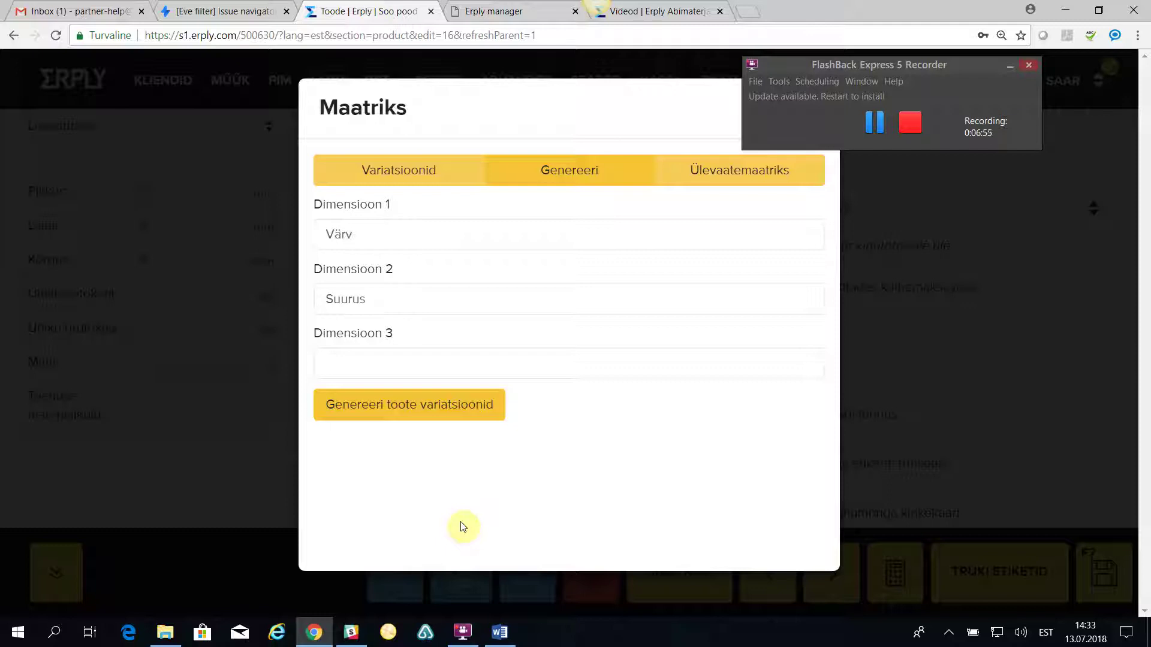
Step: Proceed to the variation values and select colours Must and Red with sizes Extra Large, Large and Medium
left_click(388, 409)
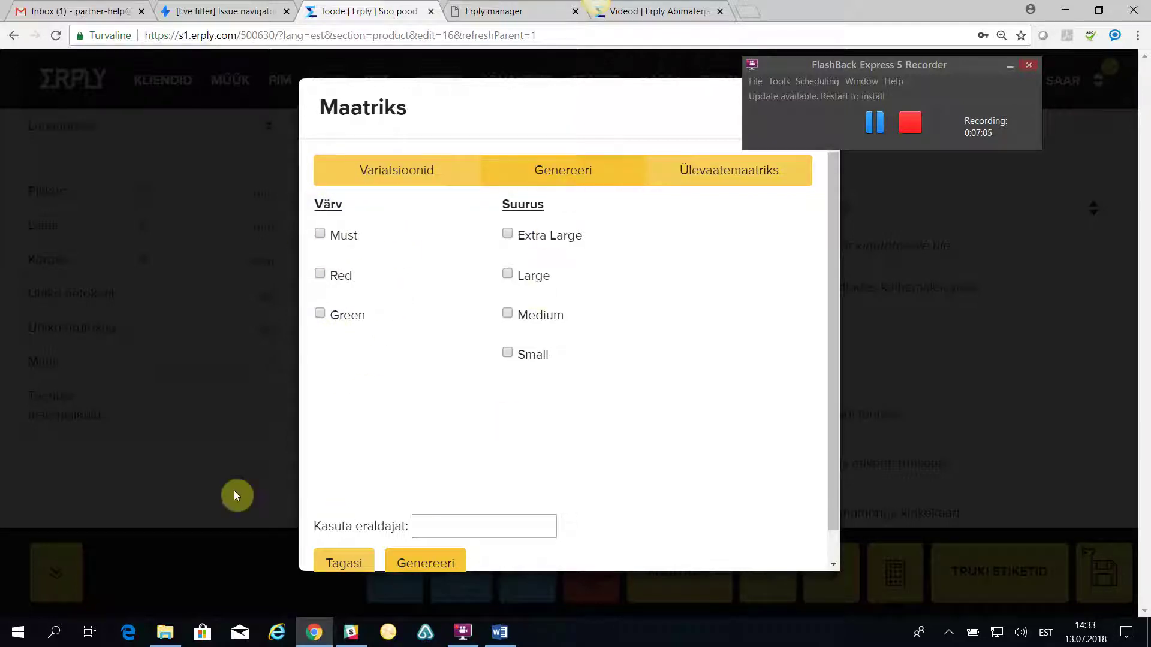
left_click(322, 235)
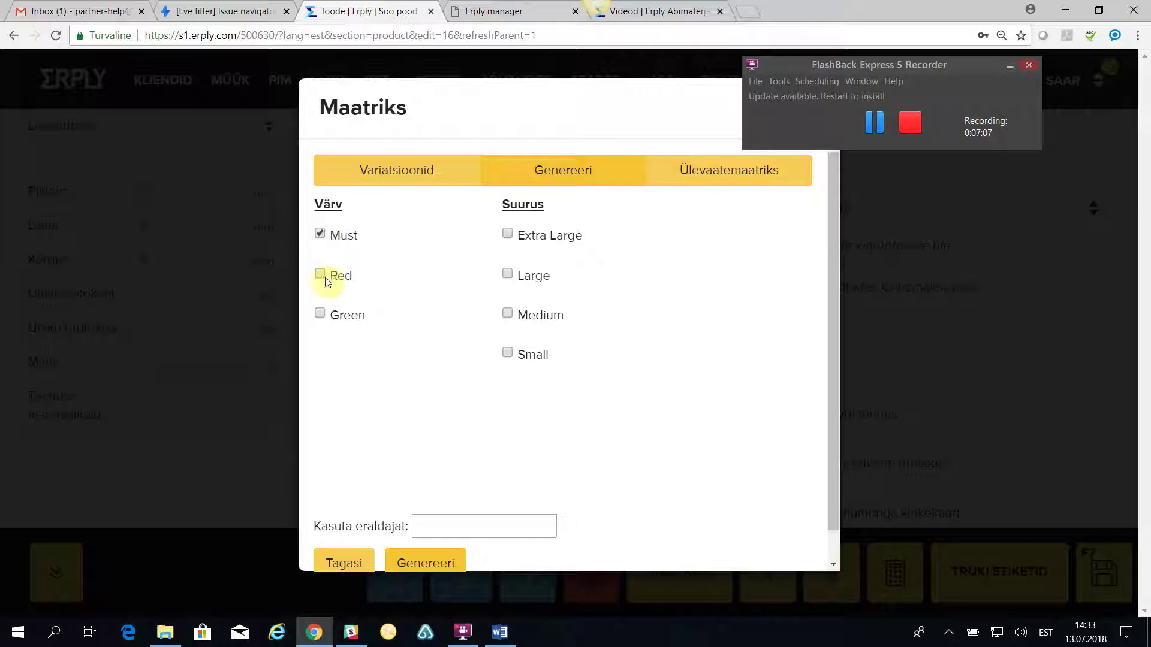
left_click(322, 279)
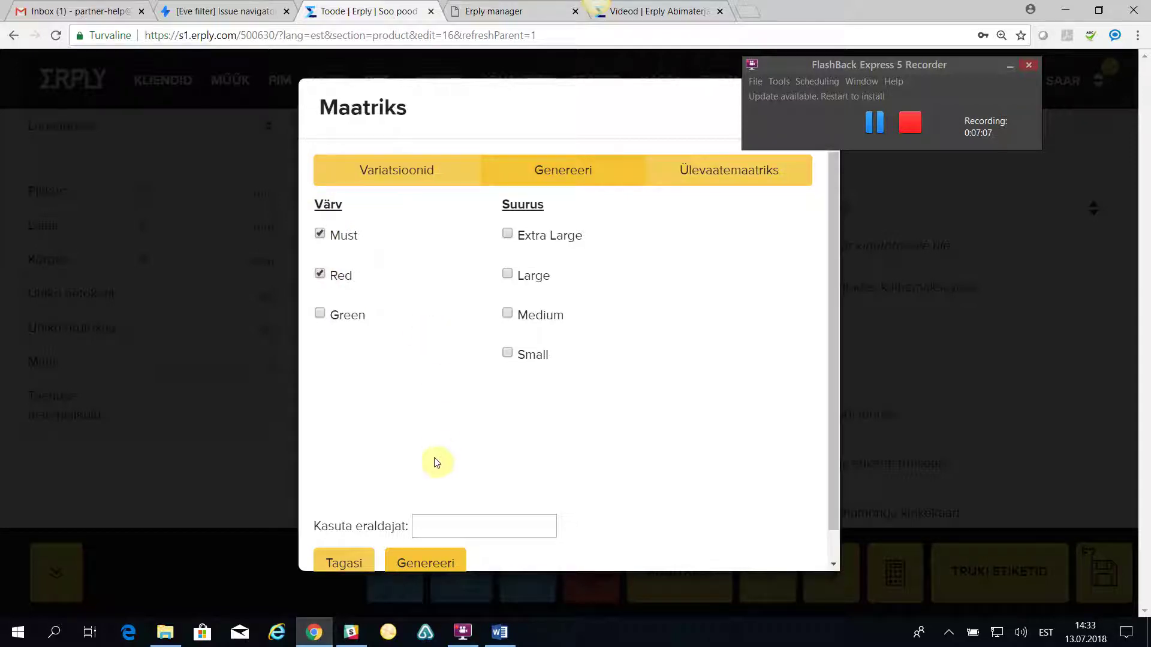
left_click(505, 236)
left_click(508, 275)
left_click(507, 314)
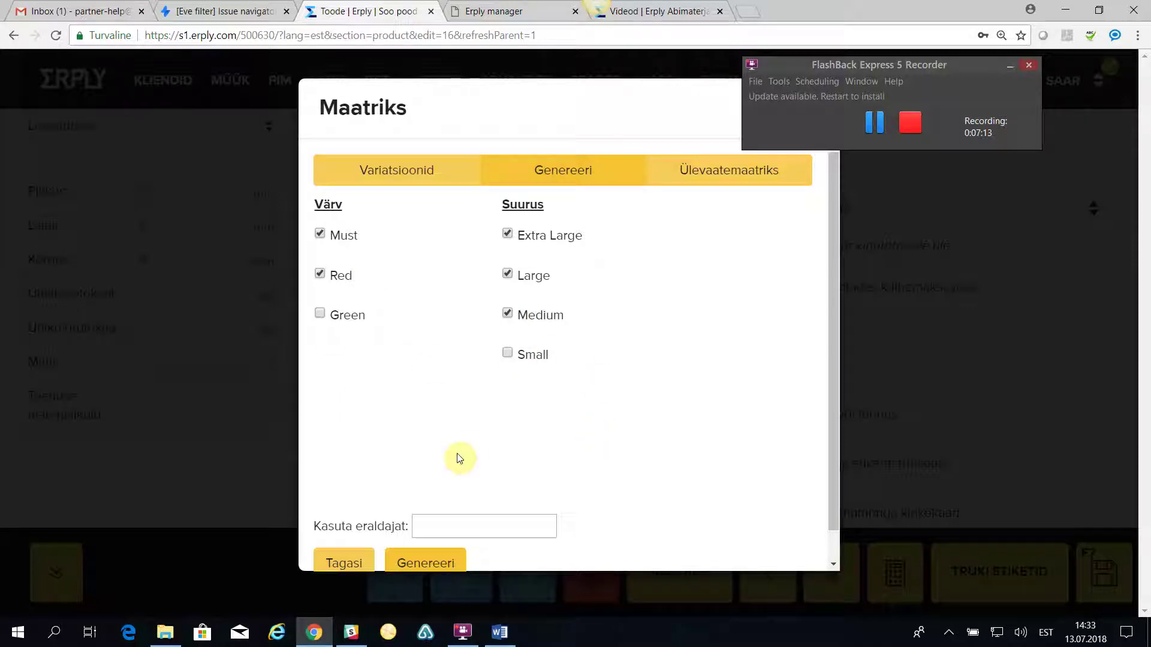
Step: Generate the variations with "-" as the code separator and confirm creating all the listed combinations
scroll(465, 354, "down", 1)
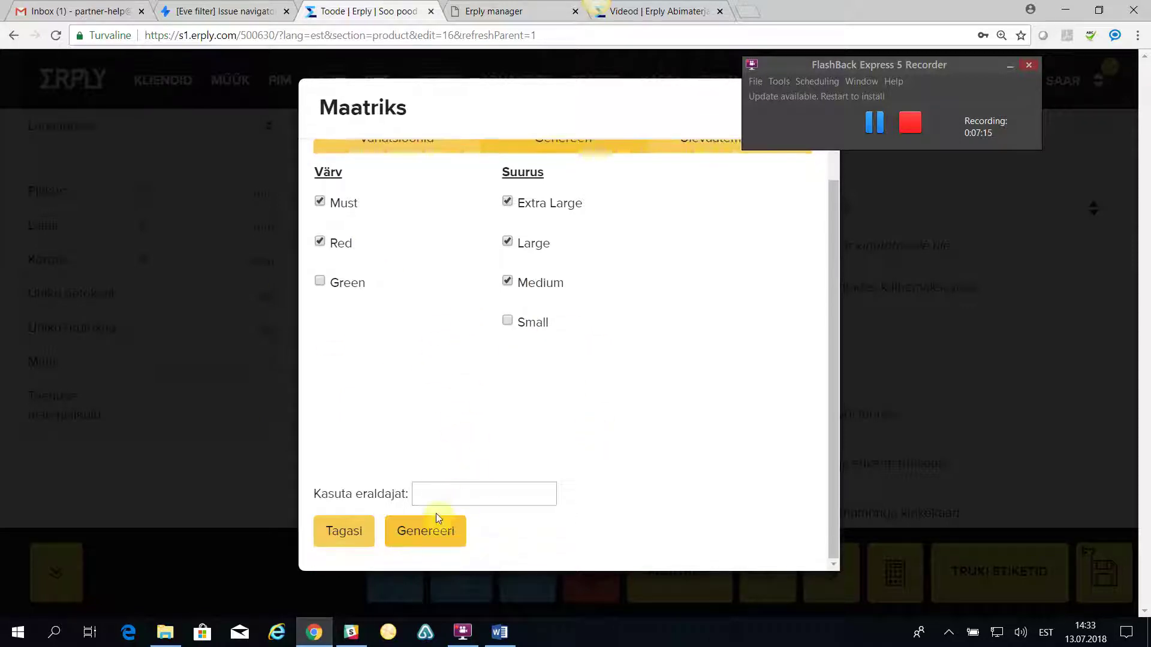
left_click(423, 495)
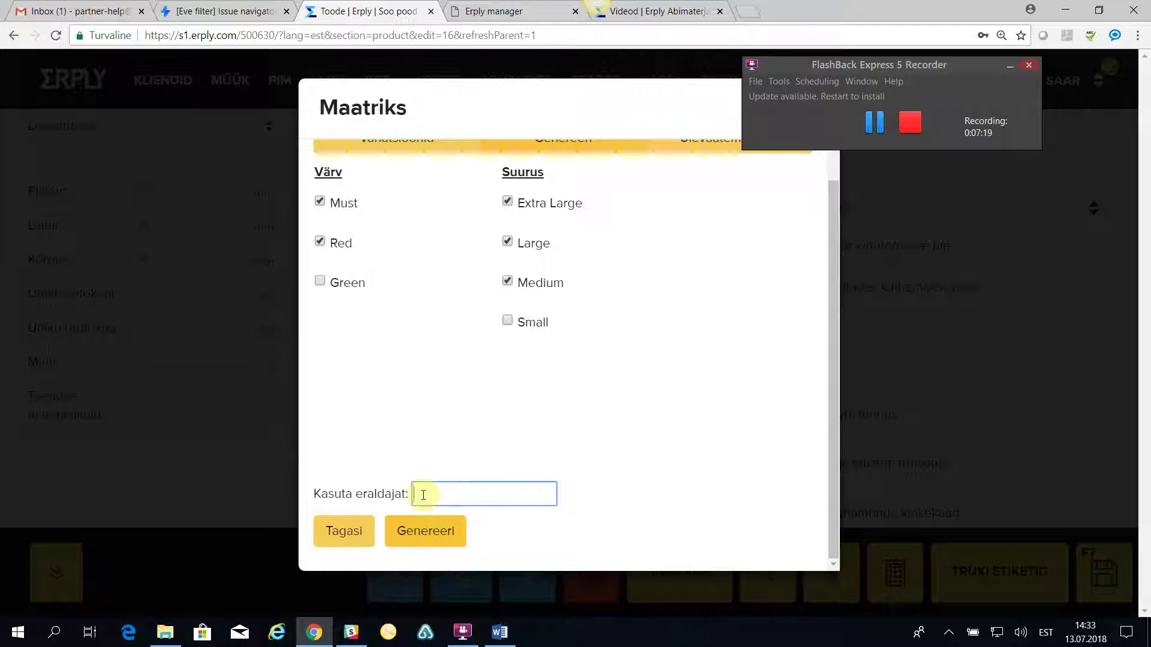
type("-")
left_click(439, 531)
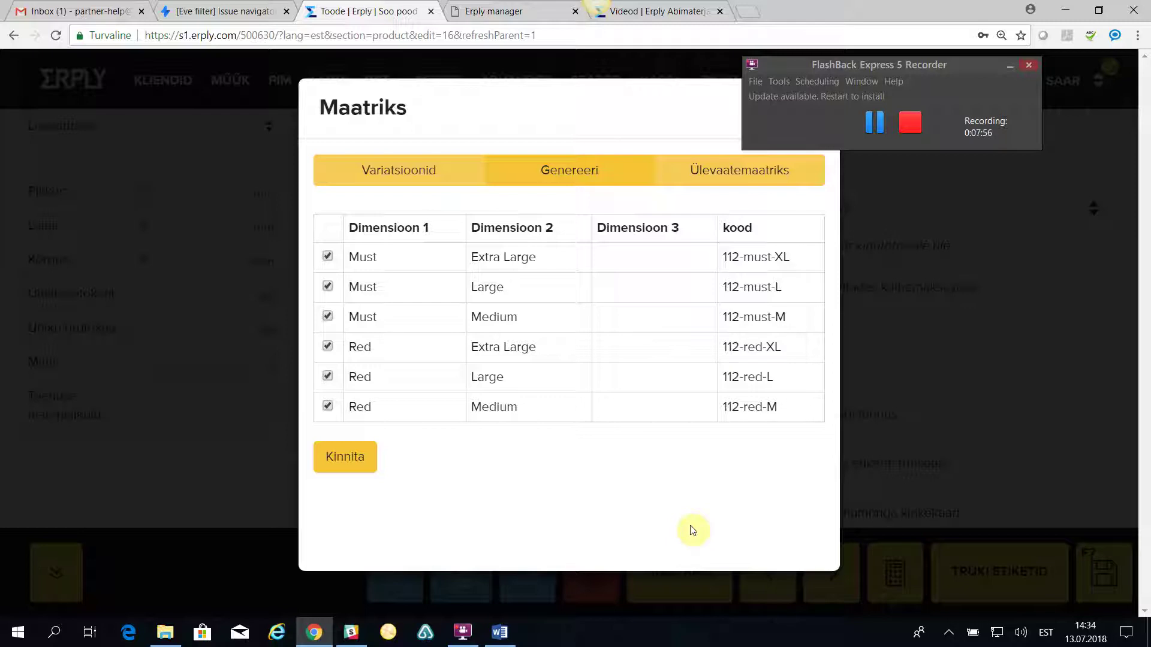
left_click(354, 458)
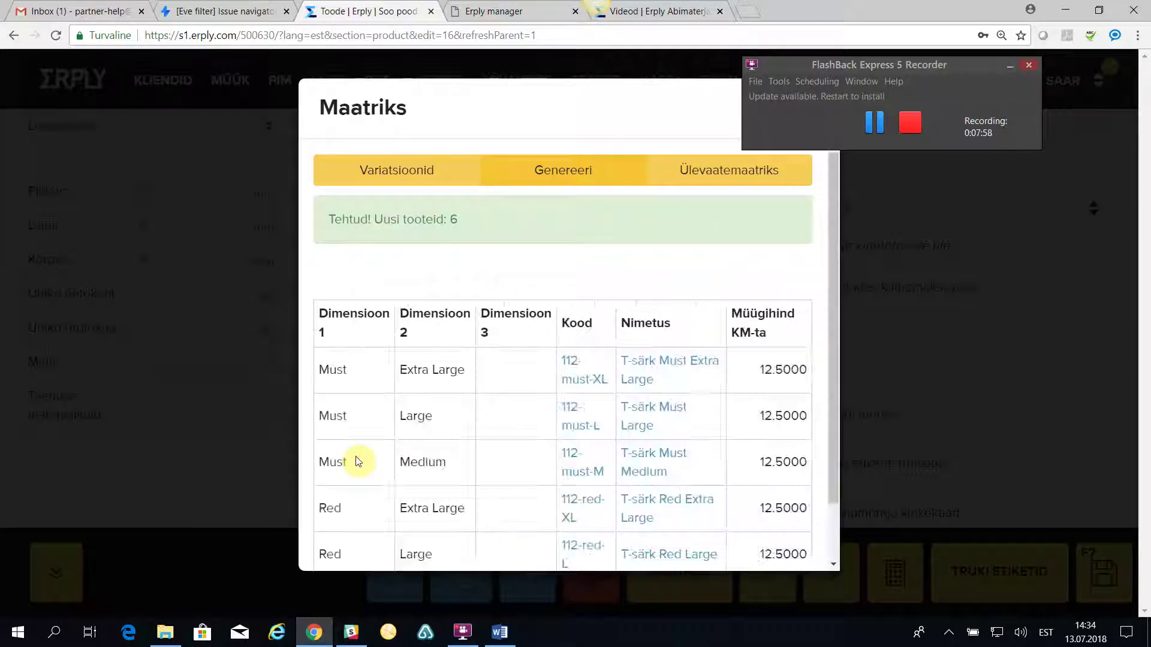
Step: Review the generated variations, then close the matrix window and the product card to return to the product catalogue
scroll(624, 390, "down", 2)
scroll(537, 222, "up", 2)
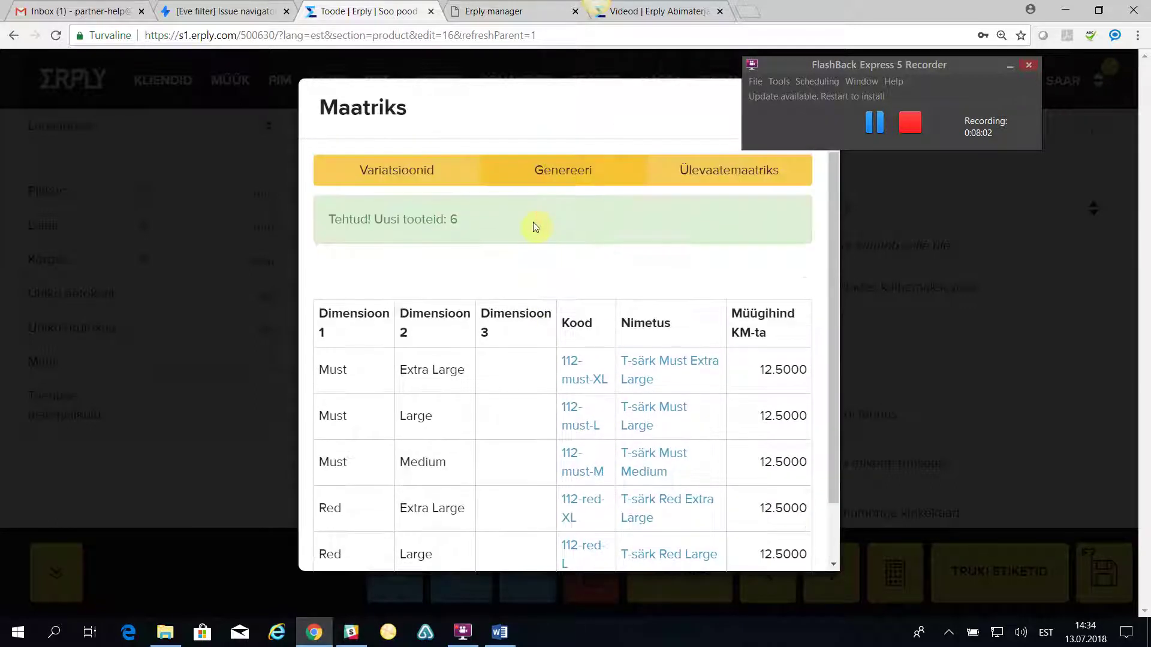
left_click_drag(927, 75, 1105, 82)
left_click(799, 109)
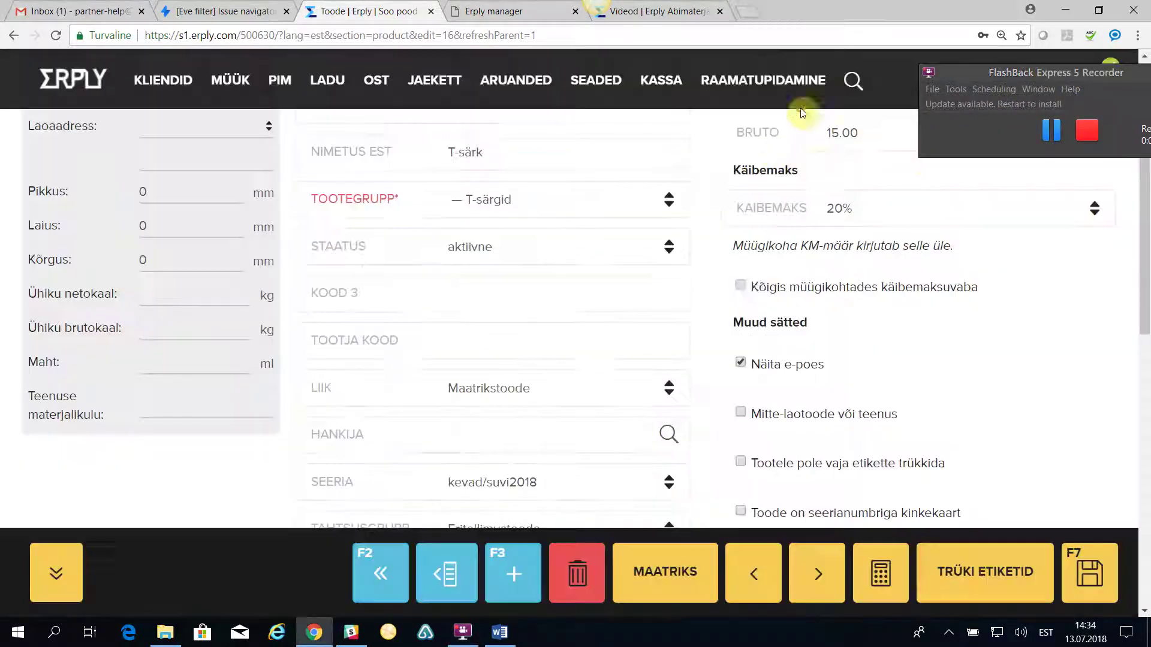
scroll(596, 474, "up", 5)
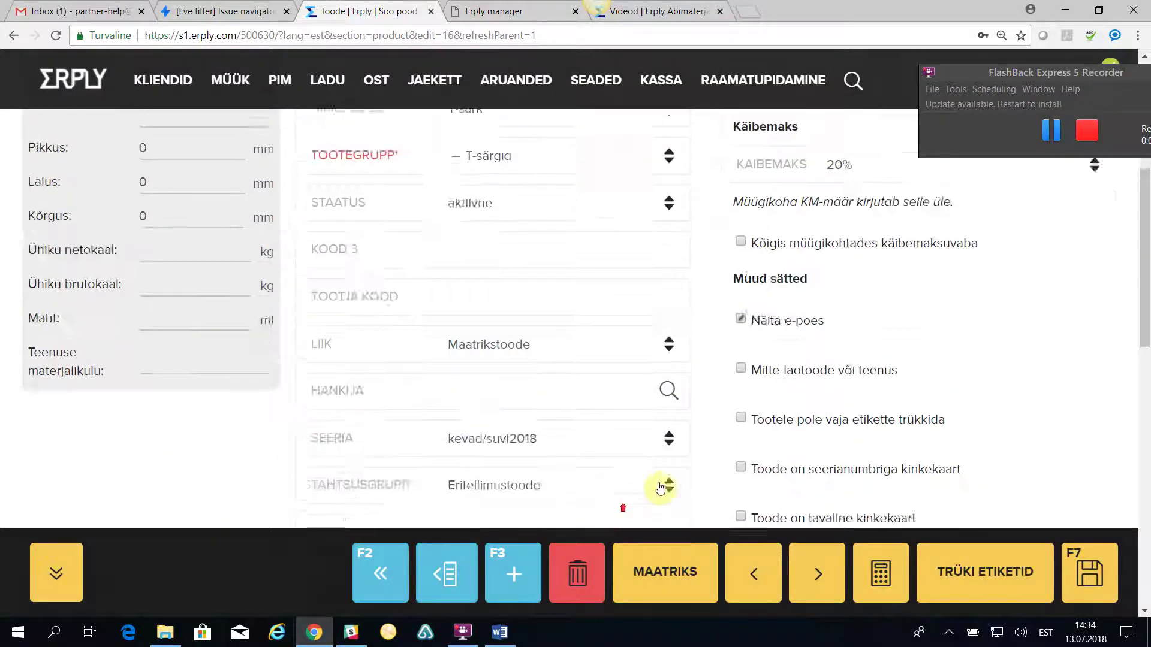
left_click(1091, 170)
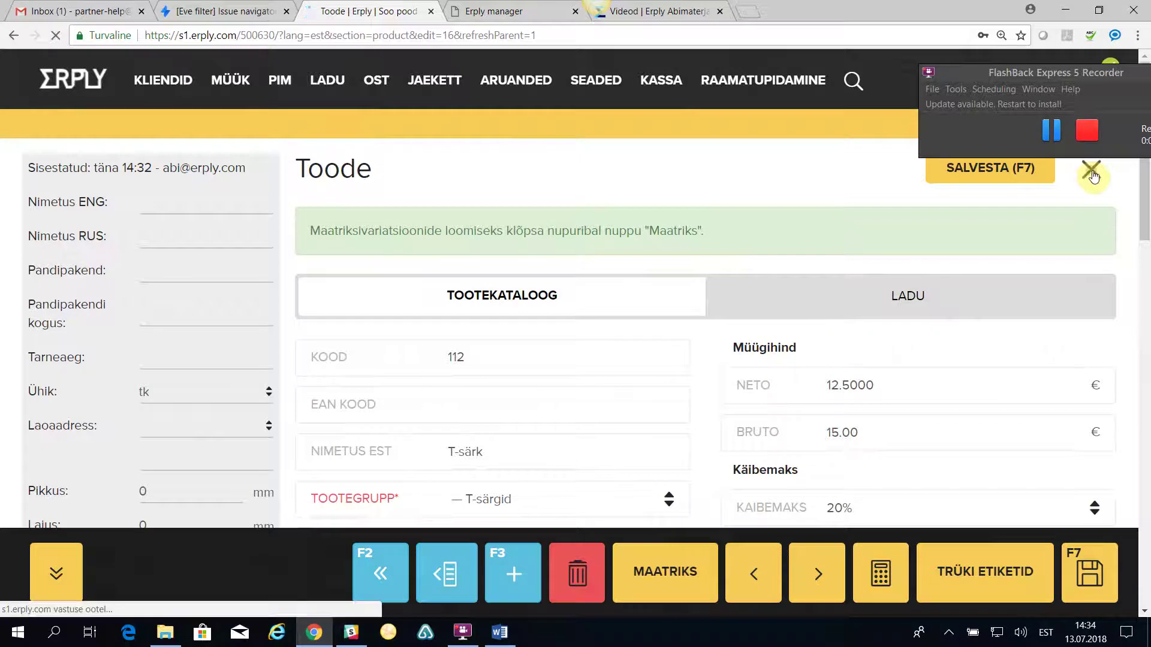
Step: Expand the T-särk matrix product in the catalogue and review its colour and size variations
scroll(197, 404, "down", 6)
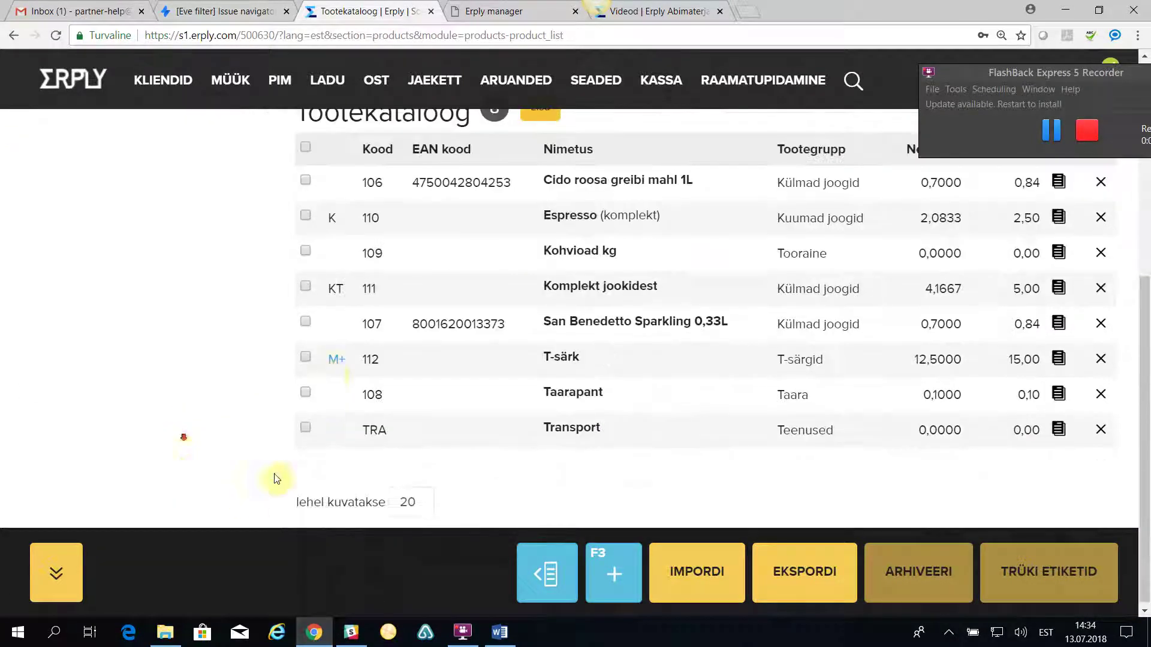
left_click(343, 361)
scroll(381, 510, "down", 3)
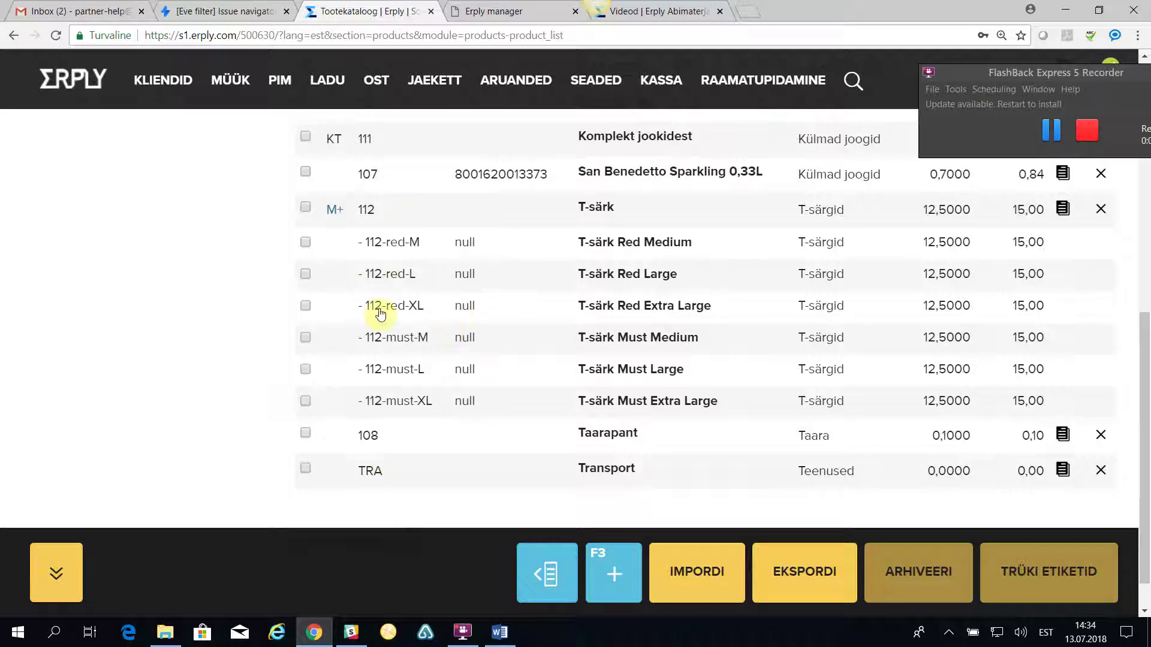
scroll(496, 416, "up", 7)
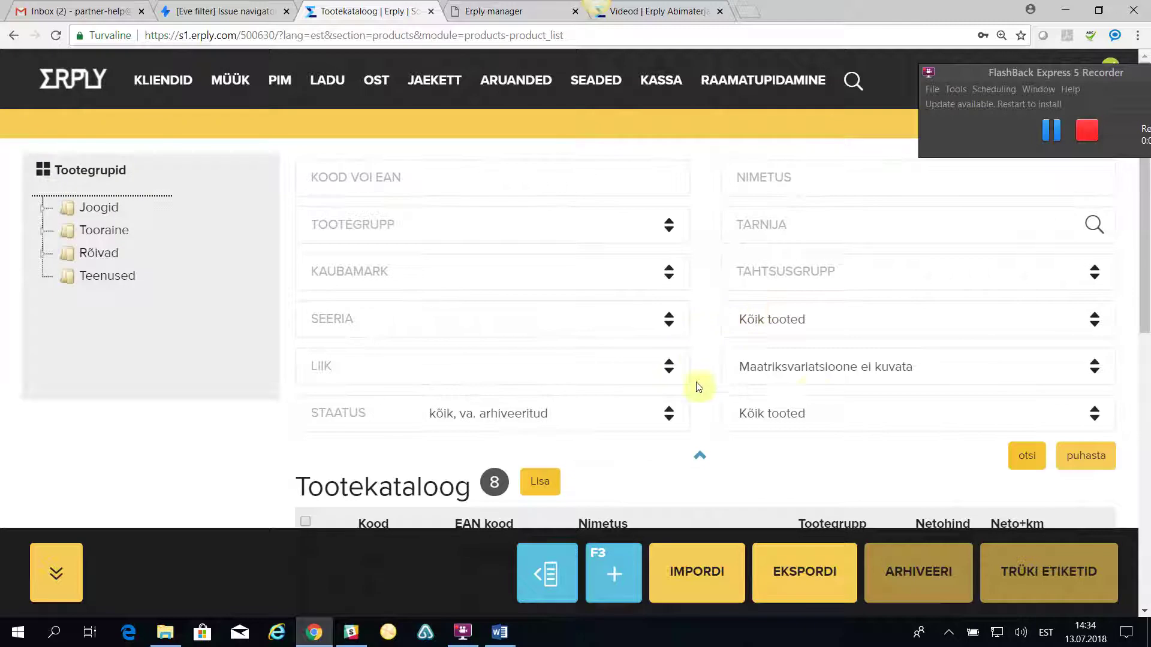
Step: Filter the product catalogue with the option Kuvatakse ka maatriksvariatsioone and review the listed T-särk variations
left_click(1097, 372)
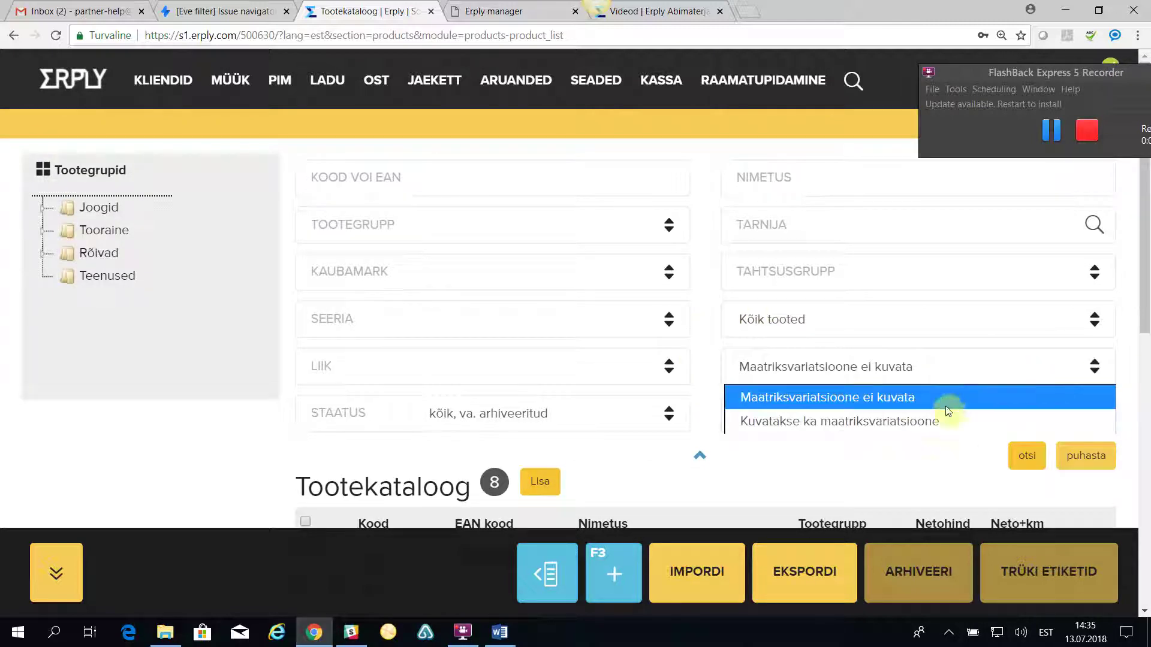
left_click(806, 421)
left_click(1032, 456)
scroll(600, 420, "down", 8)
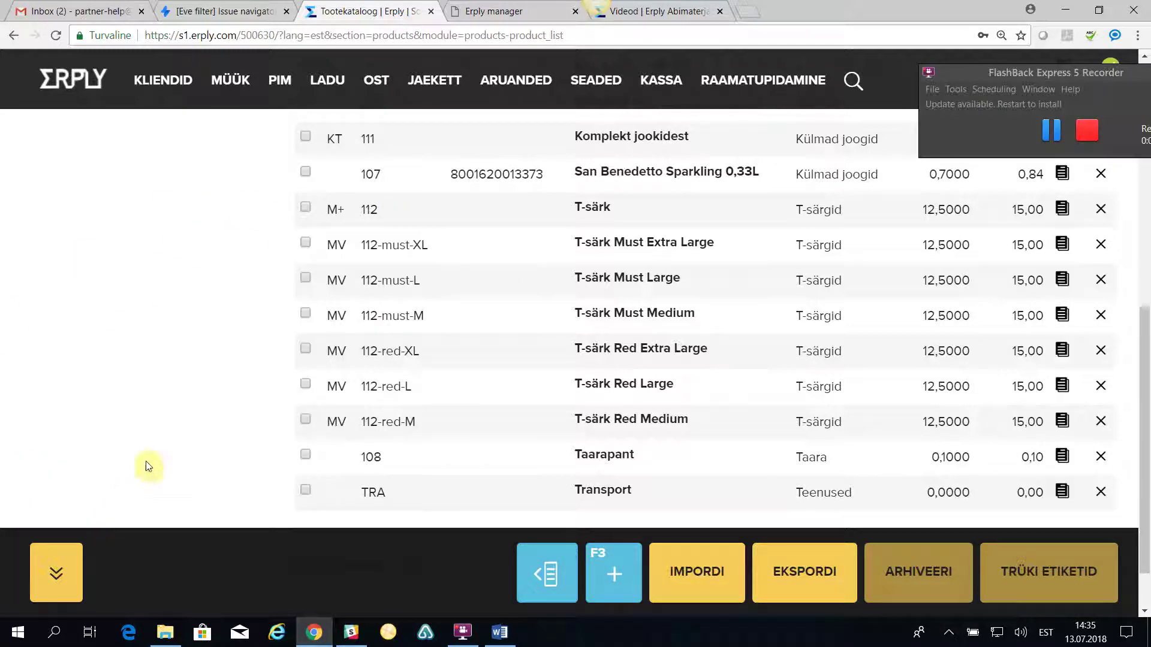
Step: Set the T-särk matrix product's gross price to 16 €, save it, and check the variations' prices in the catalogue
mouse_move(375, 213)
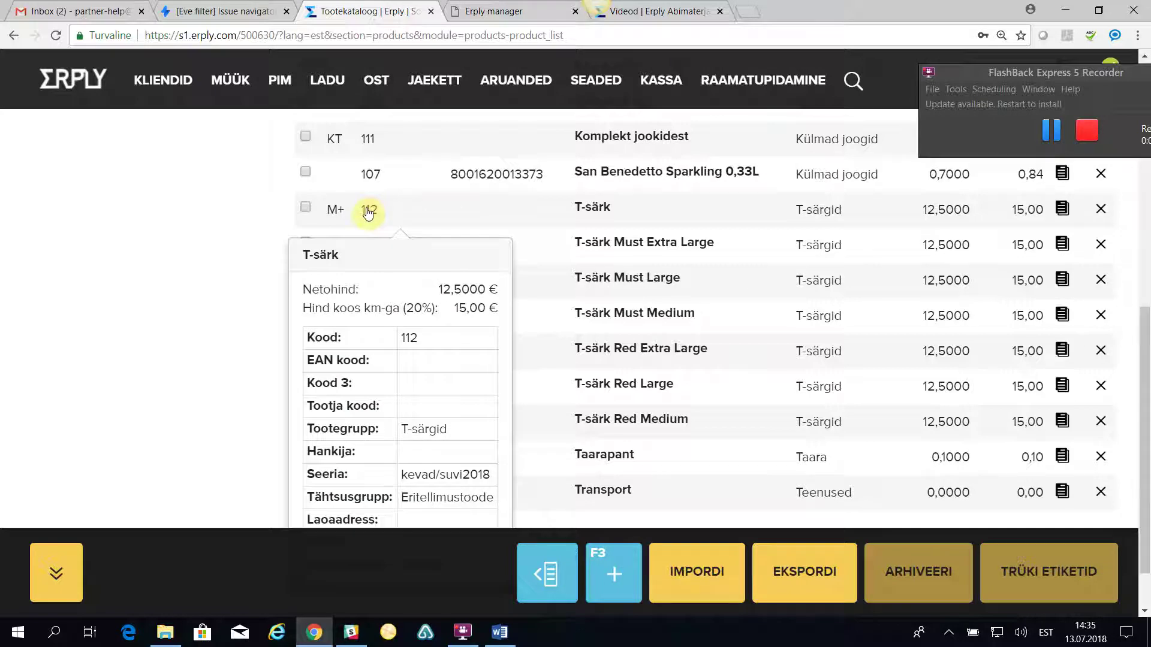
left_click(375, 210)
left_click(899, 359)
double_click(842, 360)
type("16")
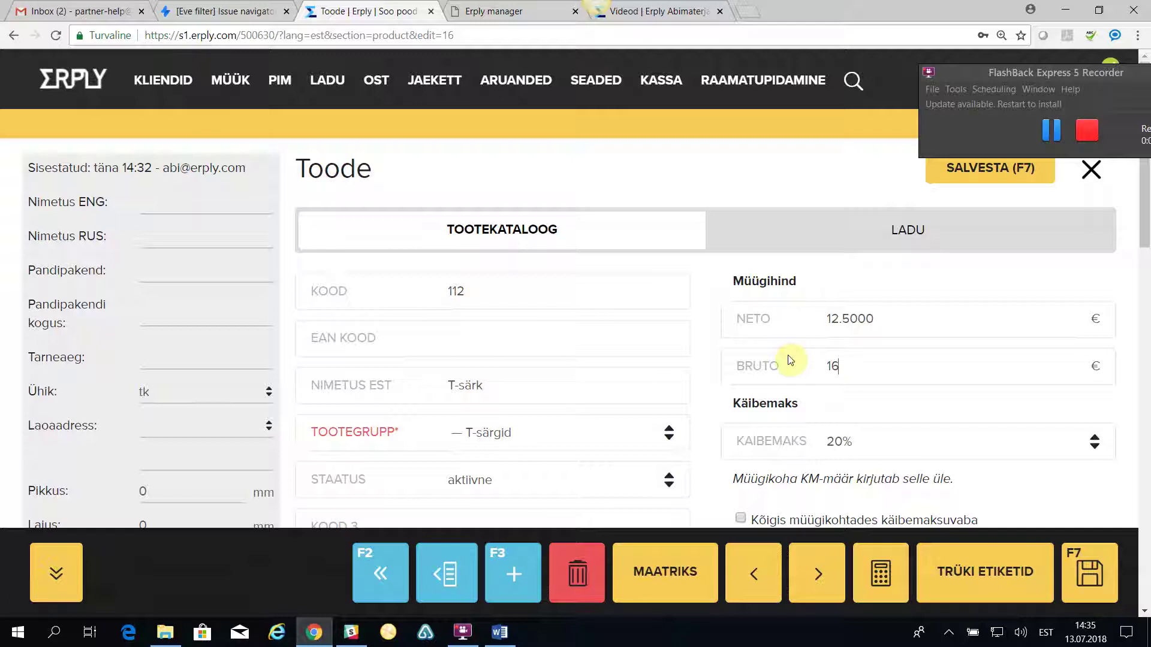
key("Tab")
left_click(993, 170)
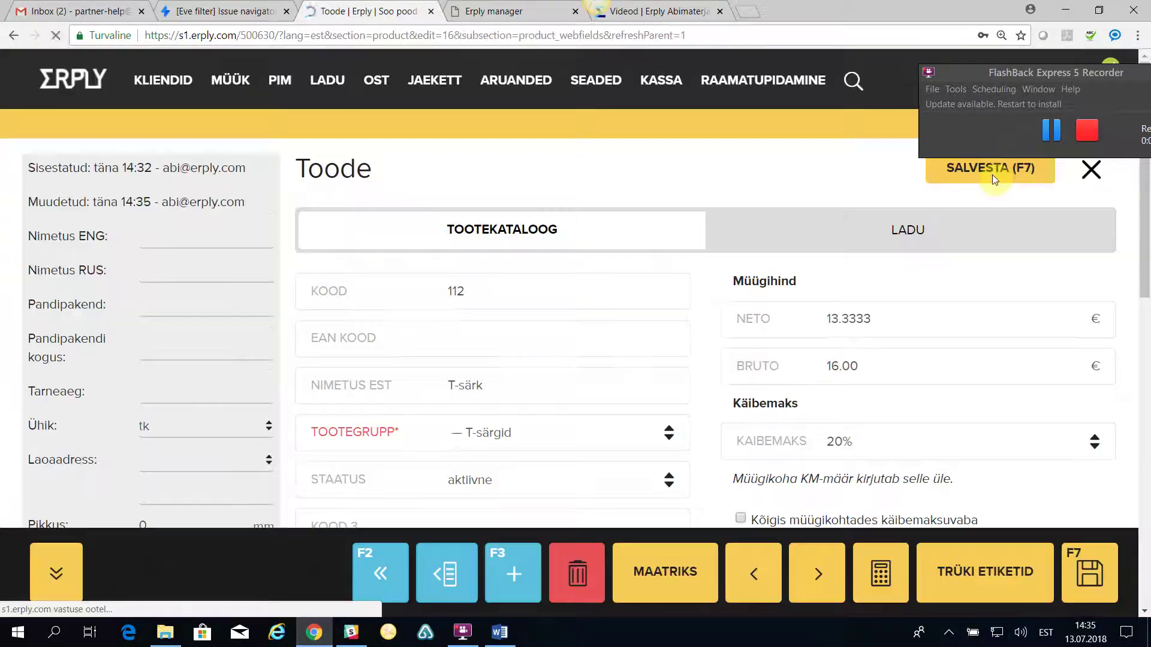
left_click(1090, 170)
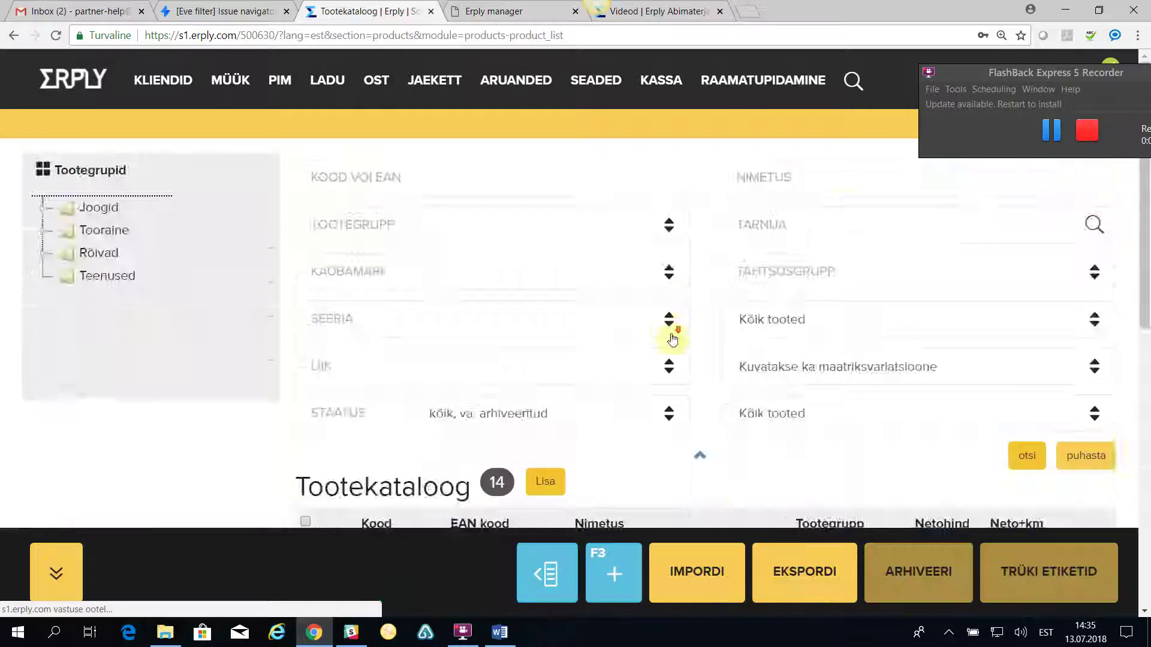
scroll(669, 325, "down", 8)
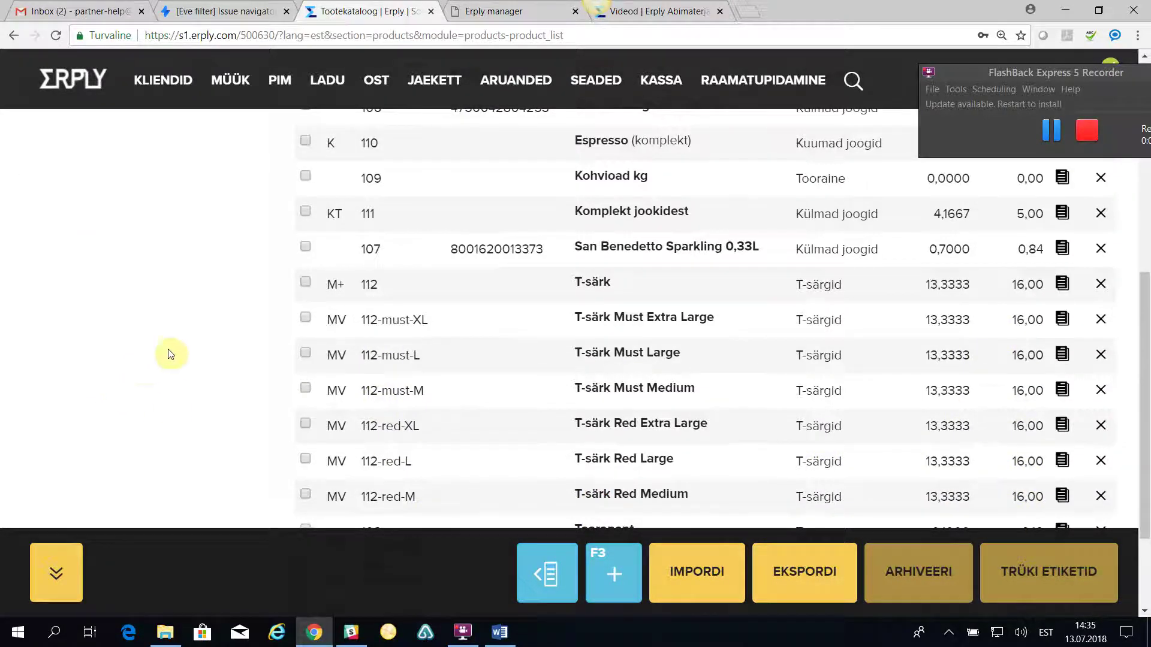
Step: Open the general settings and examine which fields under Maatrikstooted carry over automatically from a matrix product to its variations
scroll(145, 369, "up", 4)
mouse_move(595, 84)
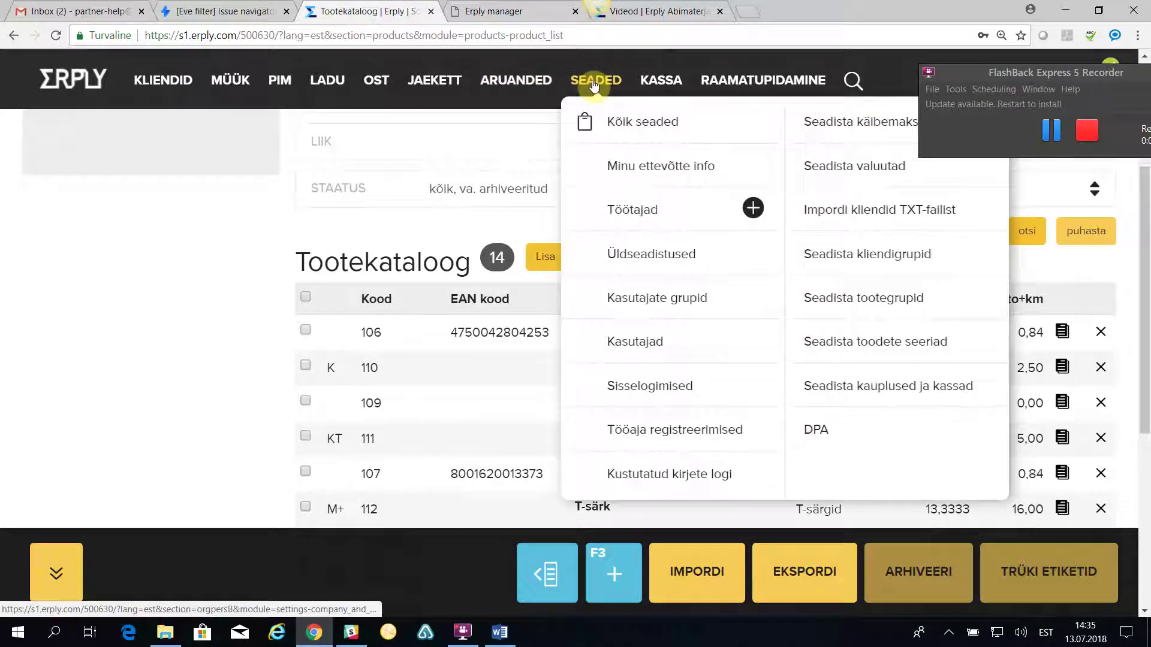
left_click(623, 254)
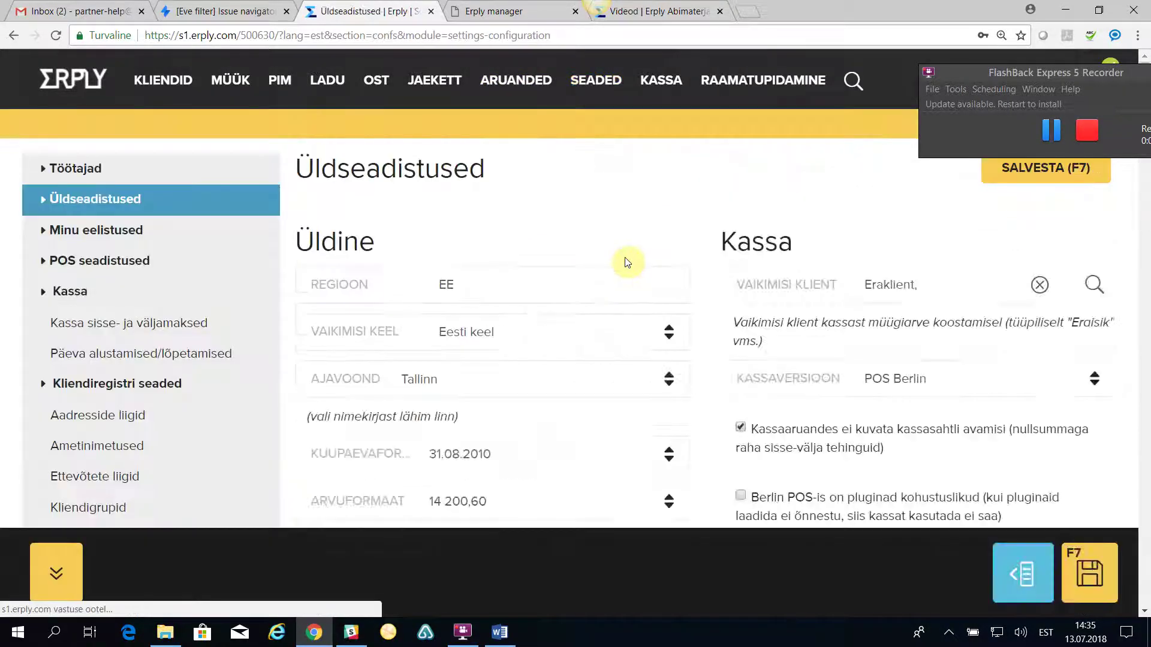
scroll(626, 262, "down", 15)
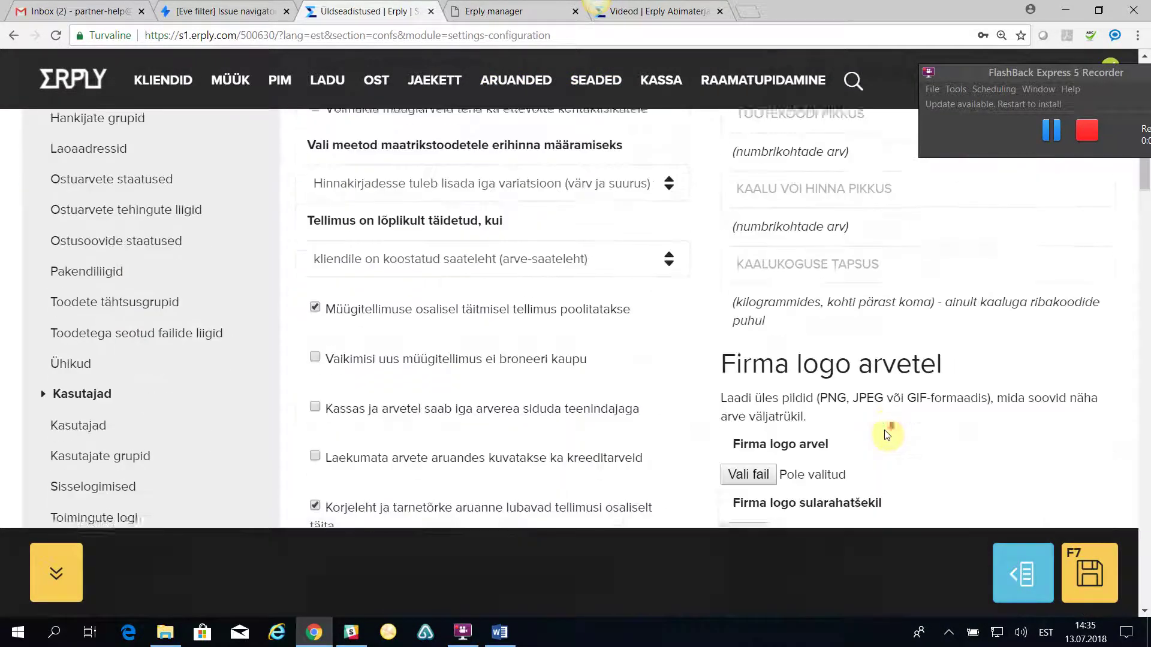
scroll(885, 431, "down", 12)
scroll(886, 429, "down", 11)
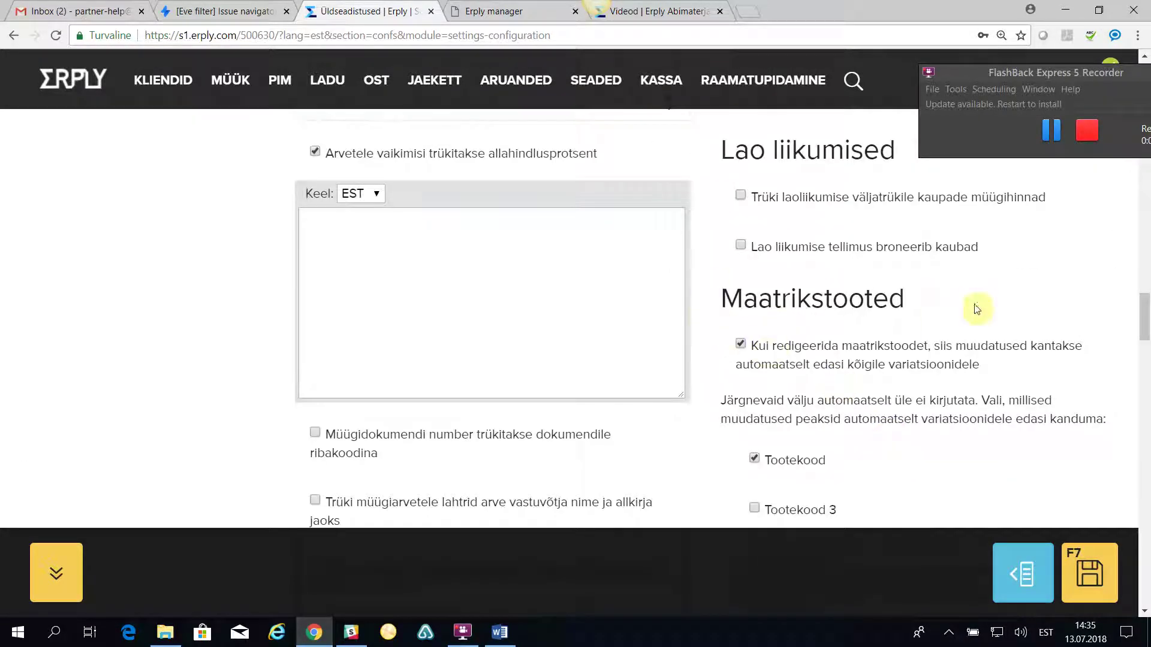
scroll(998, 342, "down", 1)
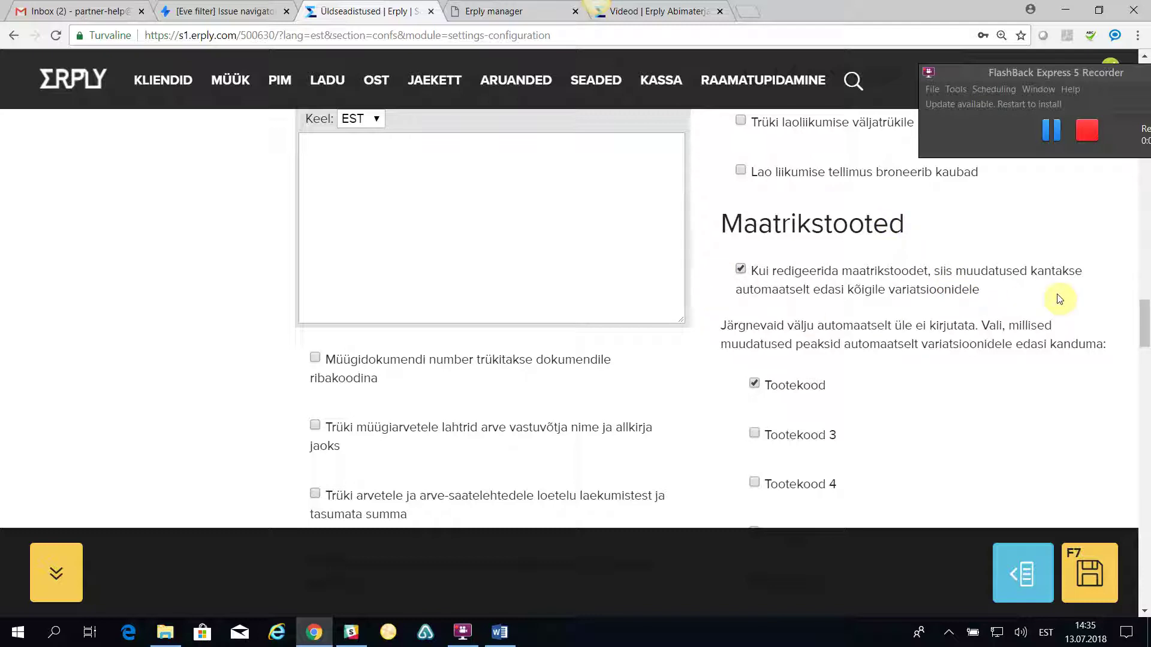
scroll(966, 365, "down", 4)
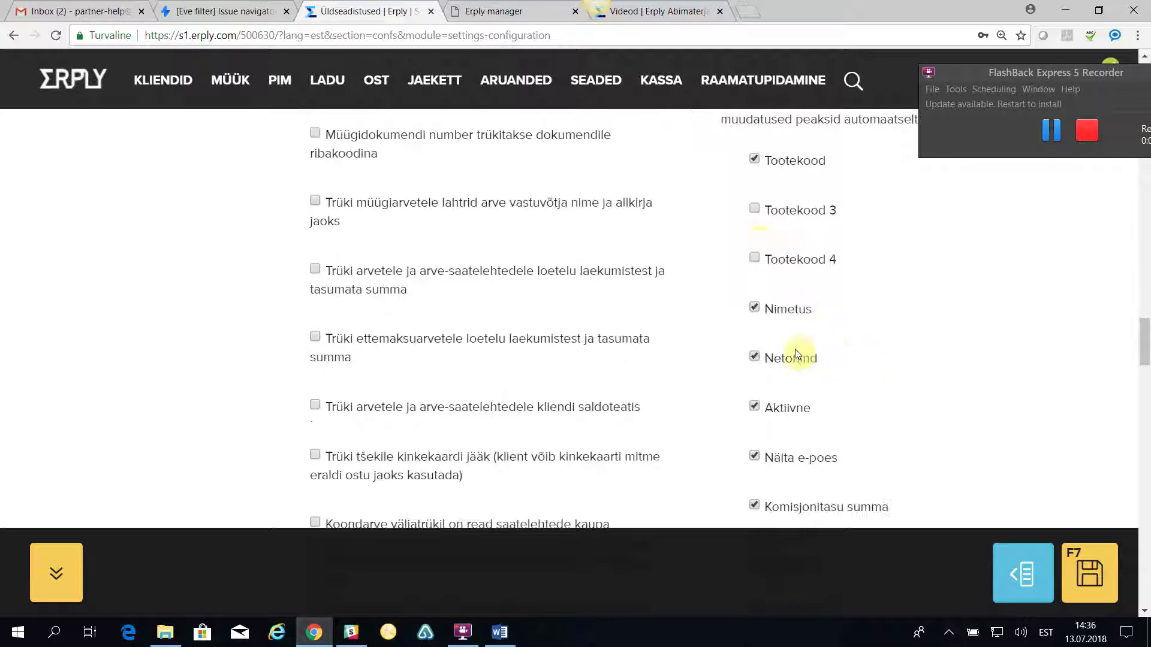
scroll(903, 467, "down", 1)
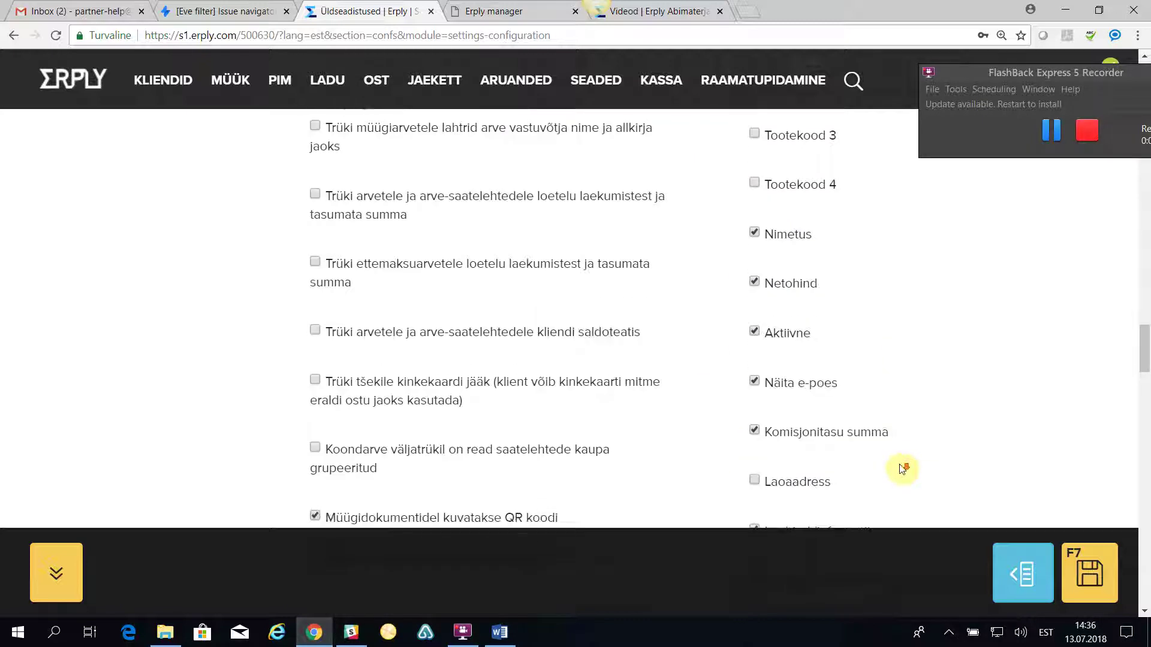
scroll(919, 473, "down", 1)
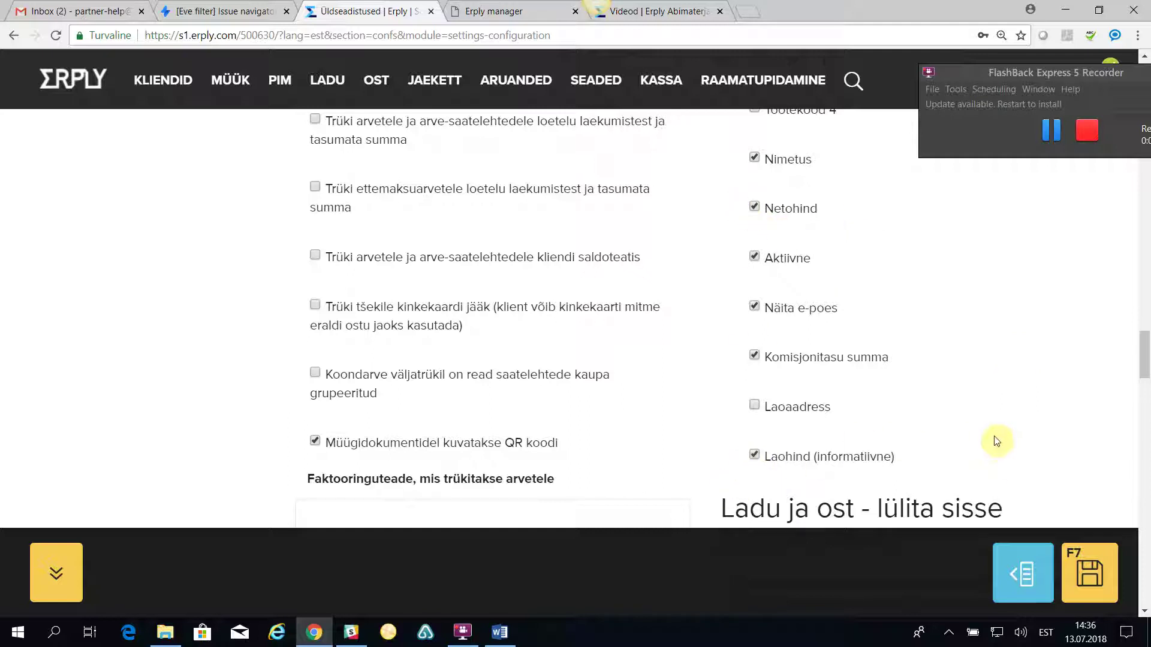
scroll(1002, 428, "up", 15)
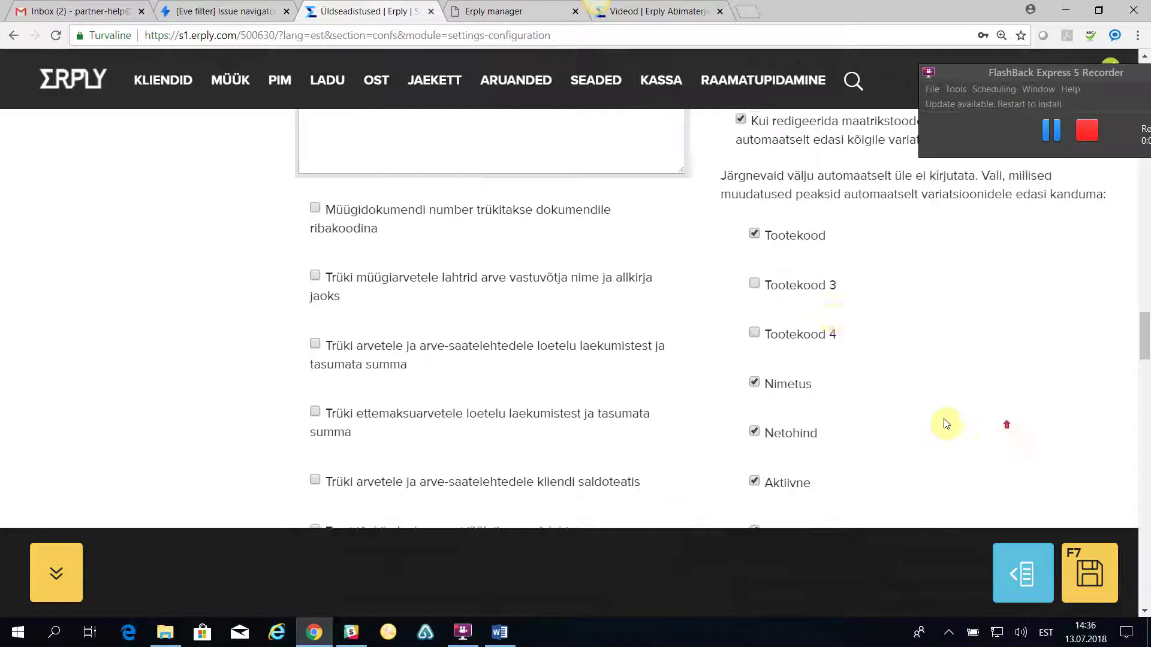
Step: Return to the product catalogue and expand the T-särk matrix product's list of variations
mouse_move(286, 83)
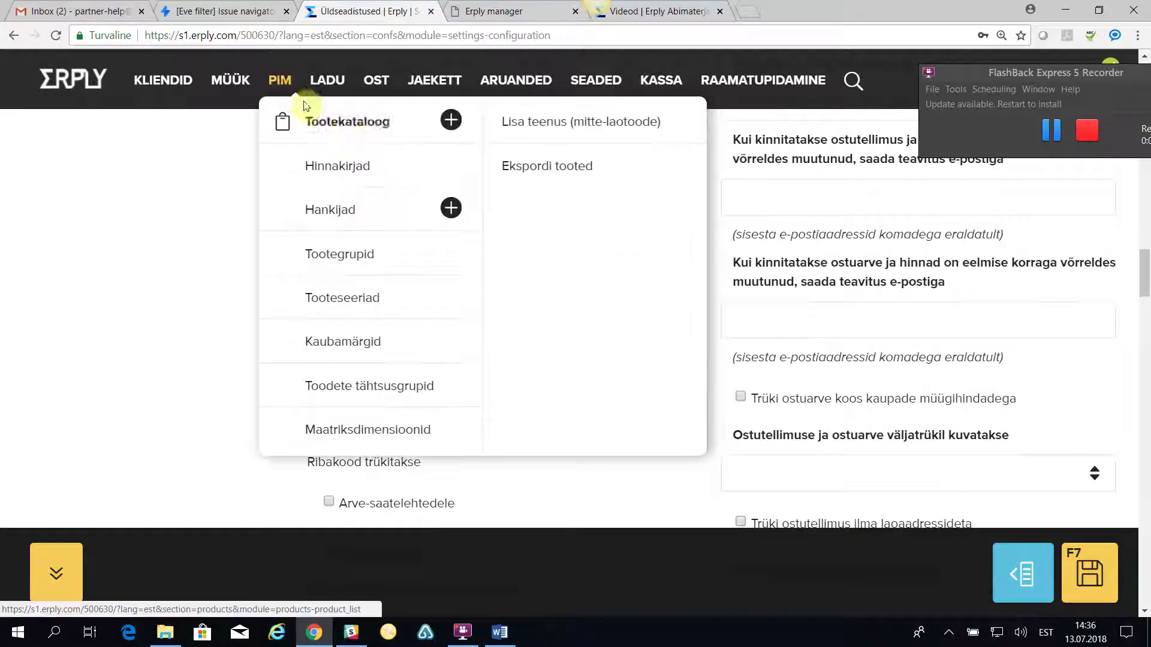
left_click(346, 124)
scroll(470, 277, "down", 5)
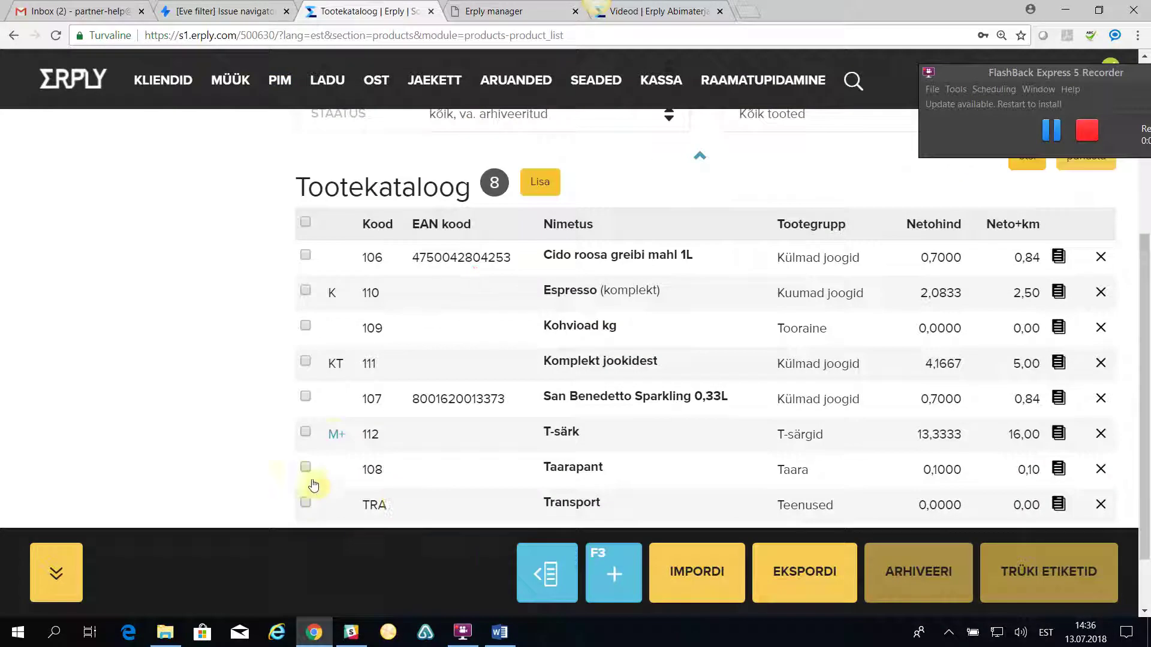
left_click(337, 441)
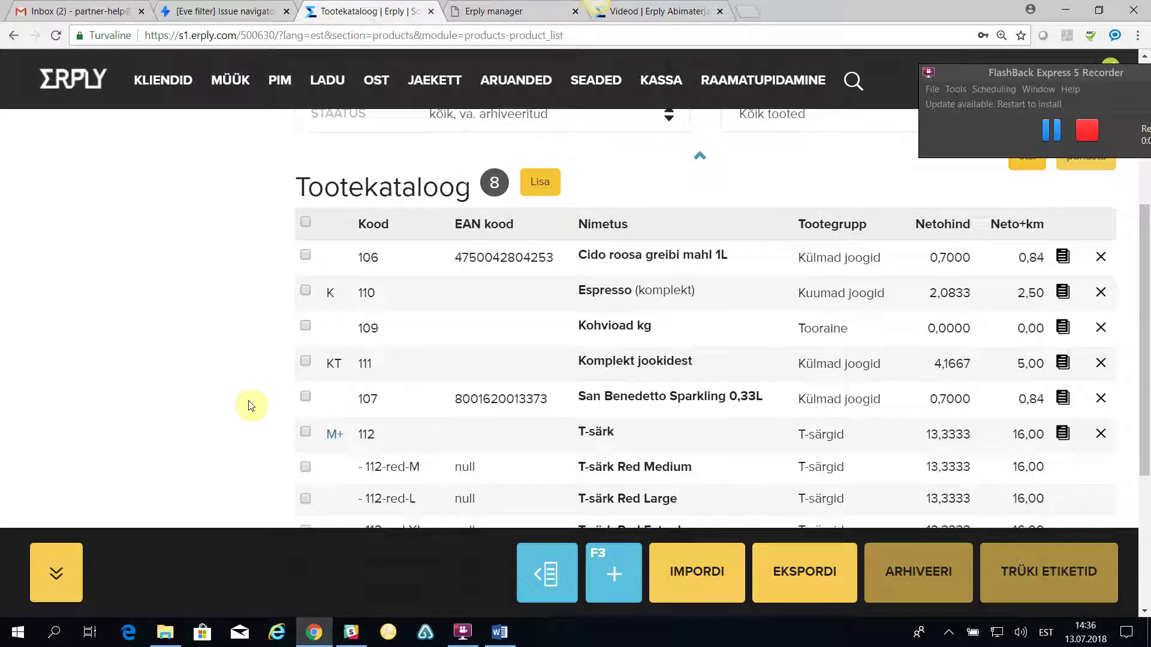
Step: Open T-särk's matrix generator and select colour Green with sizes Large, Medium and Small
left_click(367, 438)
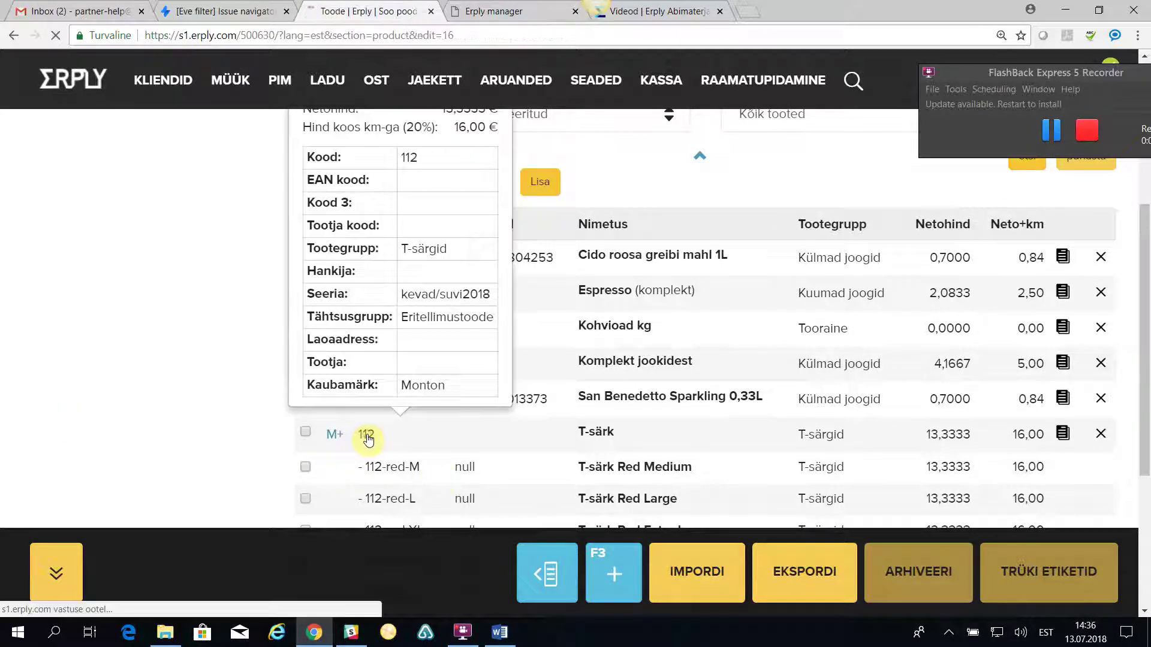
left_click(692, 579)
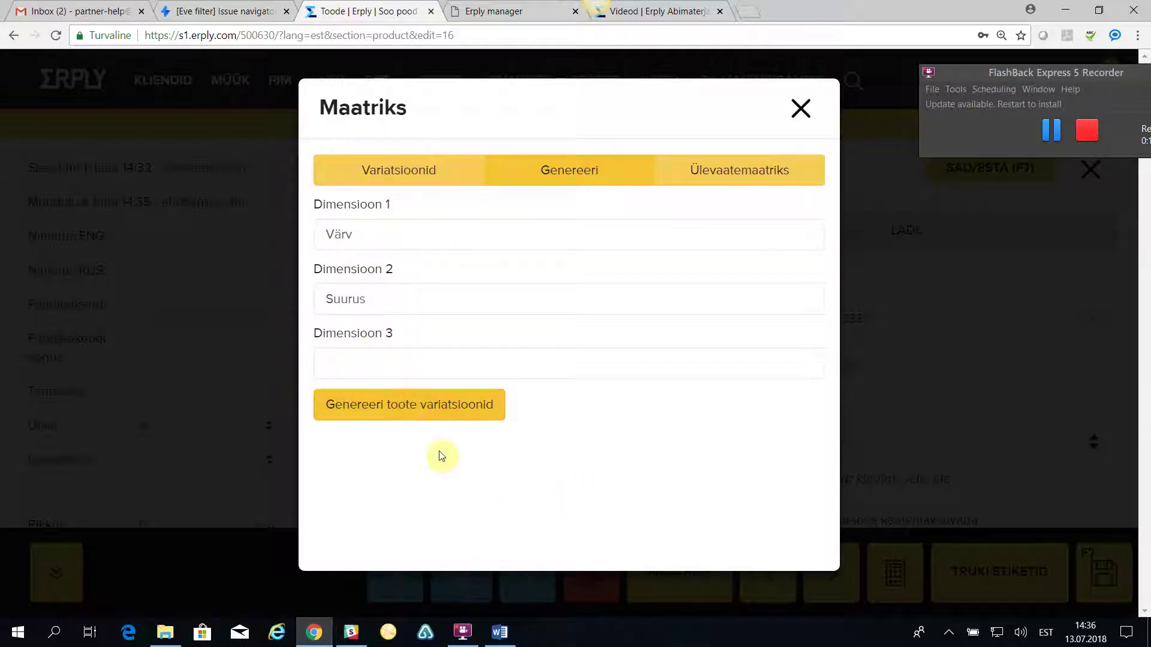
left_click(367, 411)
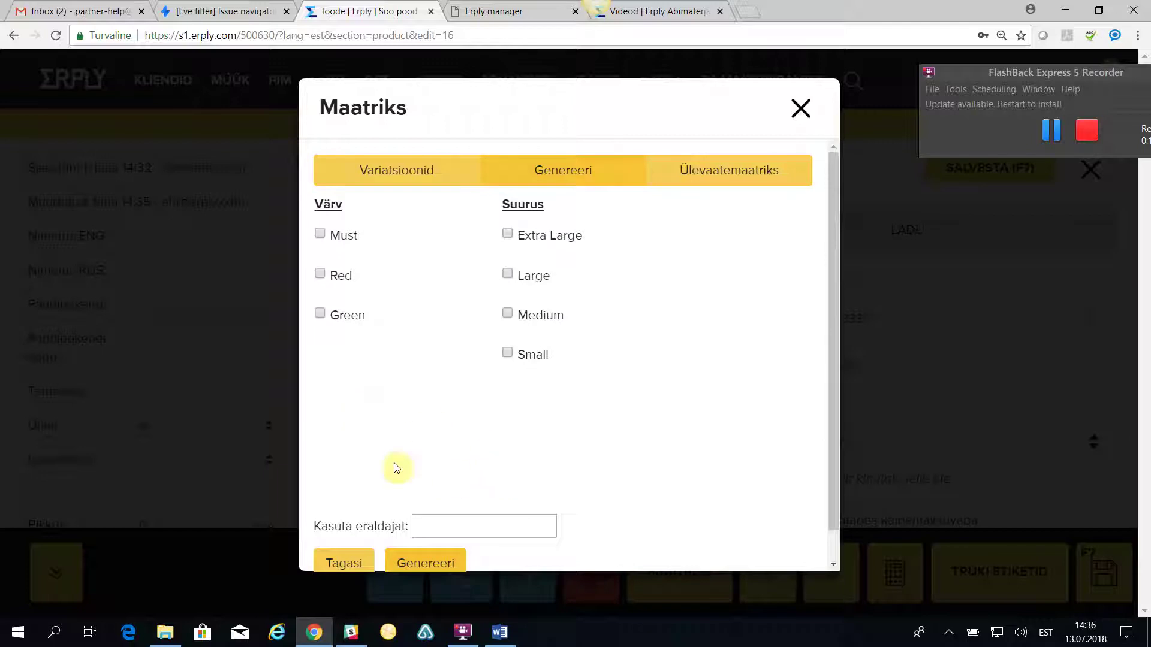
left_click(320, 314)
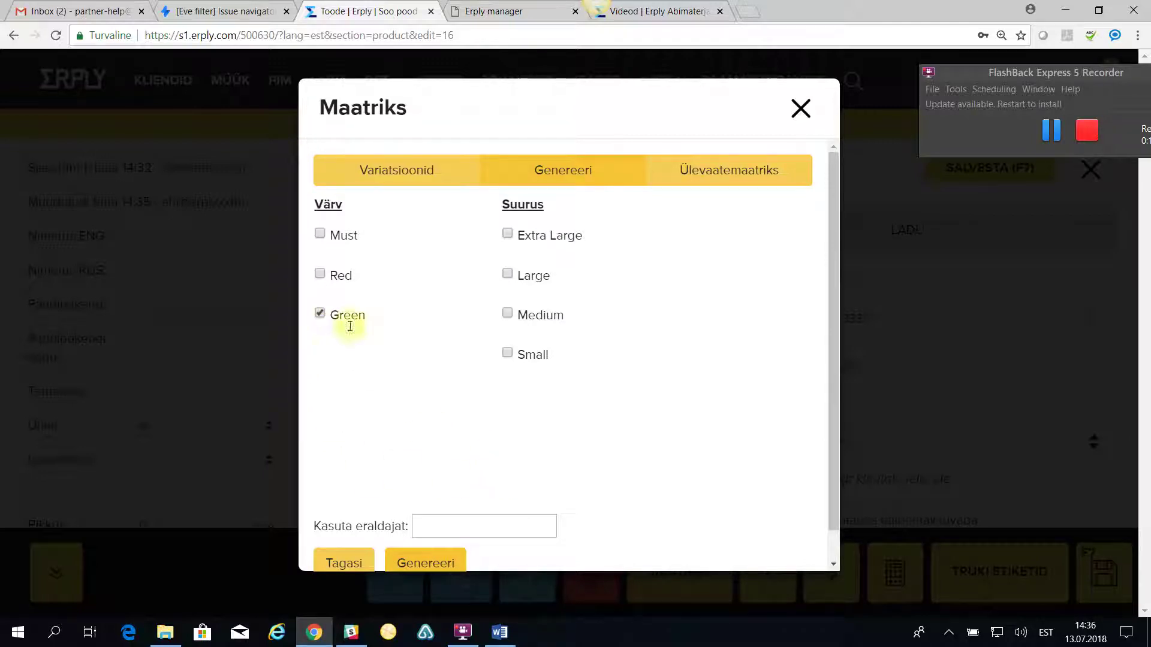
left_click(507, 234)
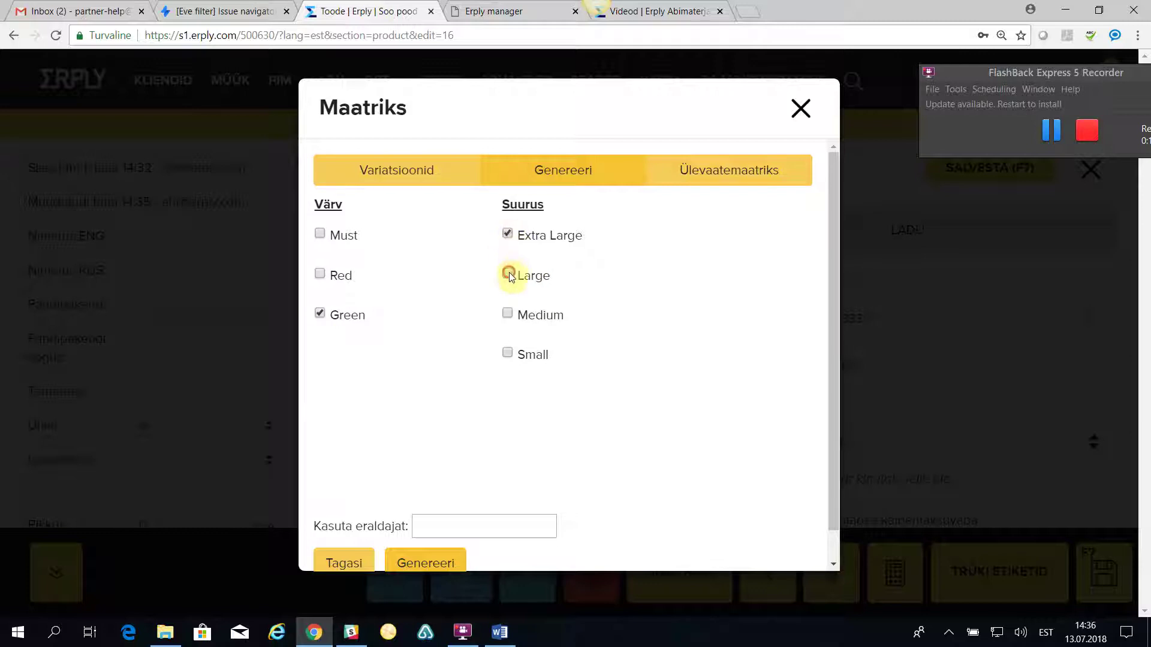
left_click(508, 314)
left_click(508, 354)
left_click(506, 234)
Step: Generate the Green variations with "-" as the code separator and confirm creating all the listed combinations
scroll(652, 425, "down", 1)
left_click(431, 492)
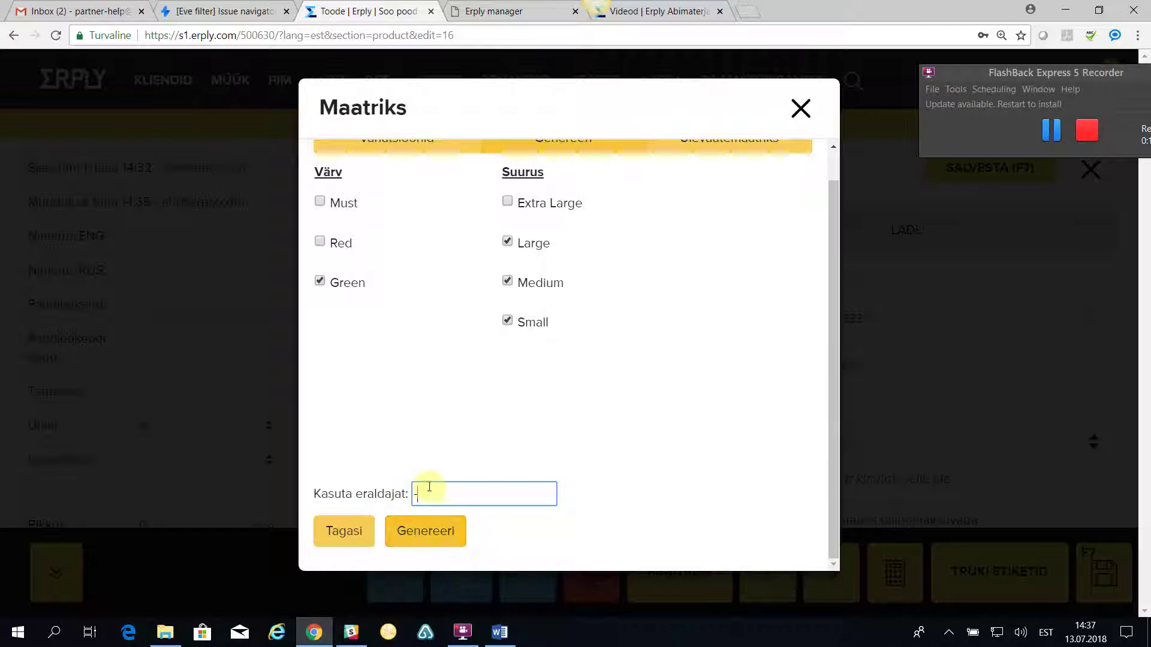
left_click(421, 547)
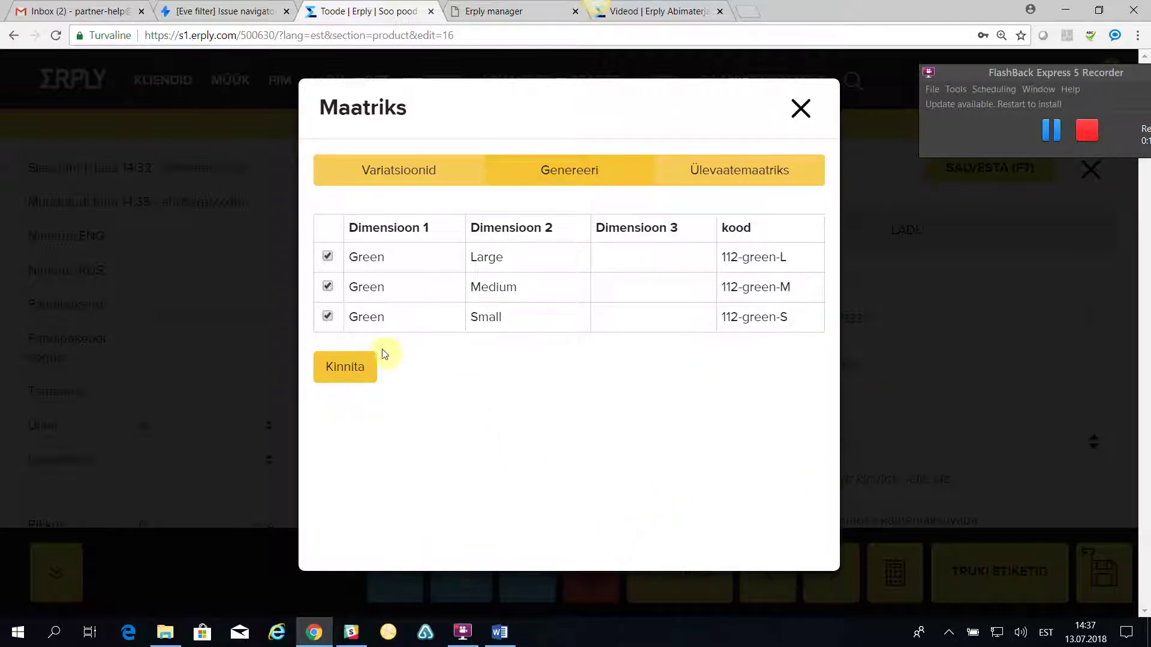
left_click(353, 369)
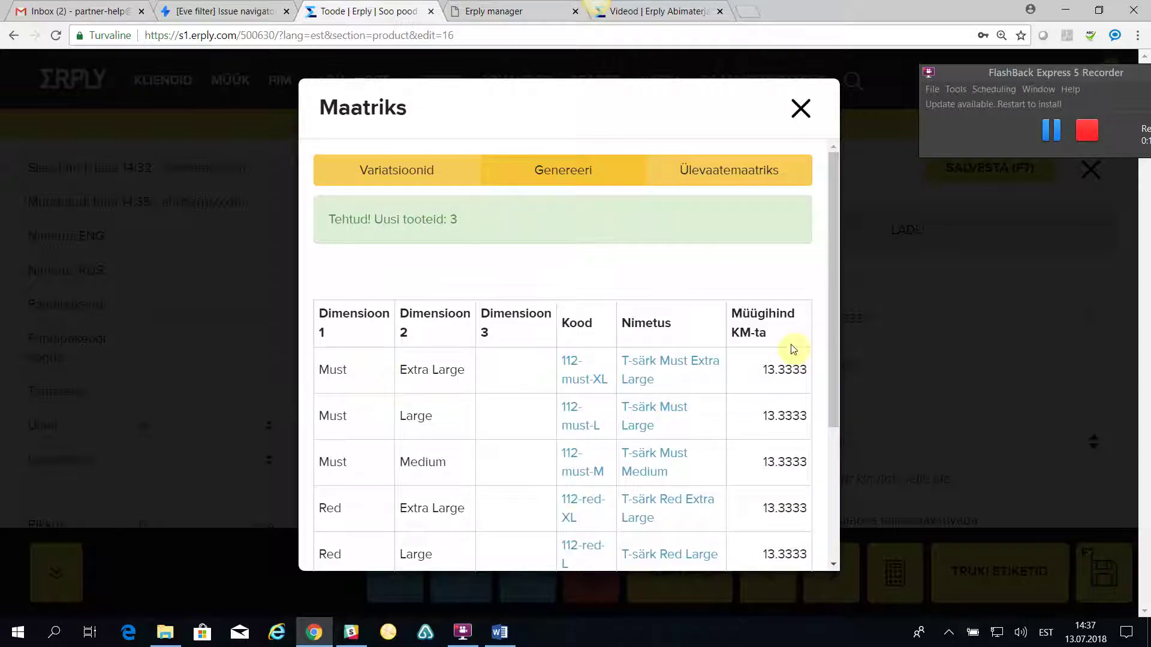
Step: Review T-särk's complete list of variations, including the new Green ones, and close the matrix window
scroll(763, 384, "down", 3)
scroll(586, 514, "up", 5)
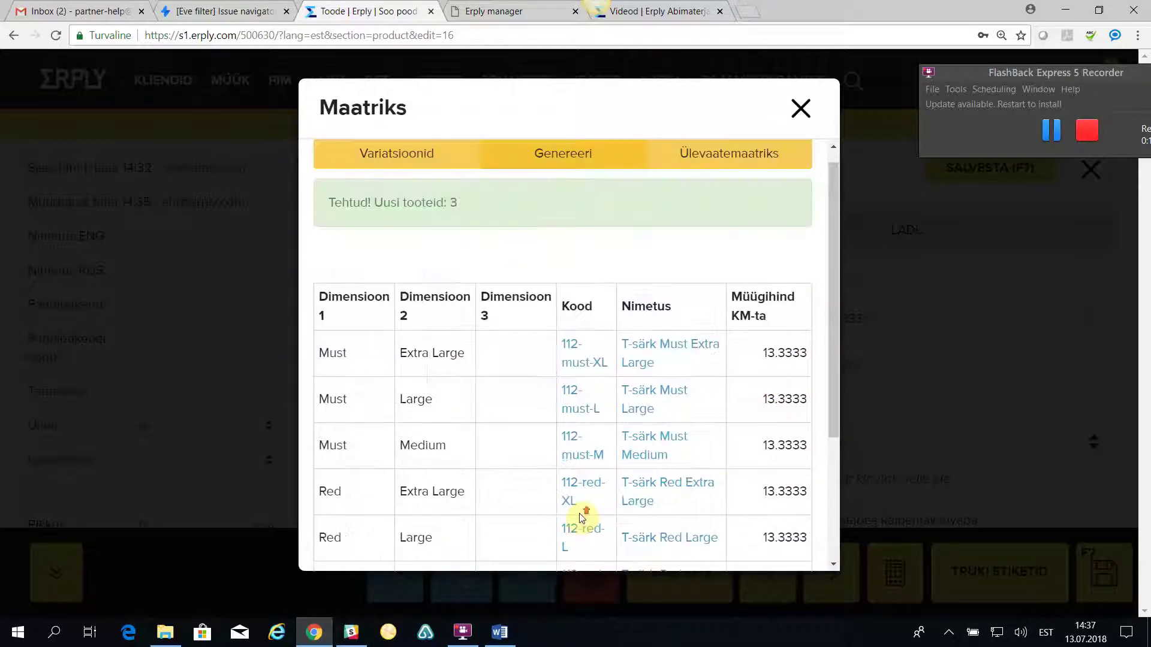
scroll(583, 516, "down", 5)
scroll(579, 519, "up", 4)
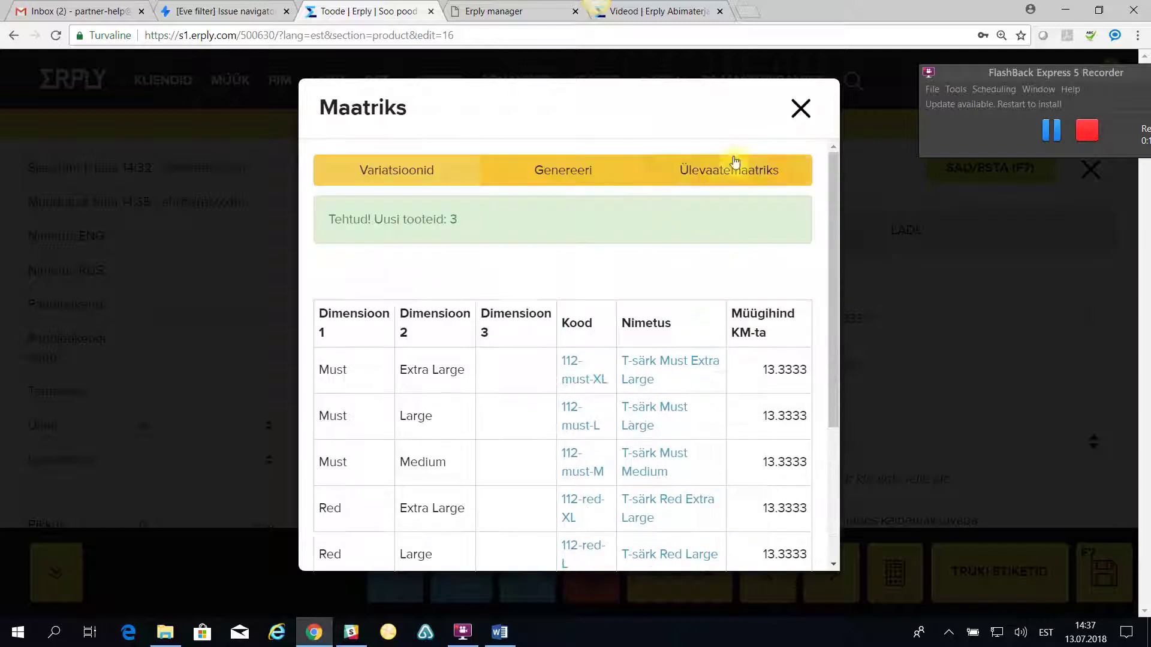
left_click(803, 108)
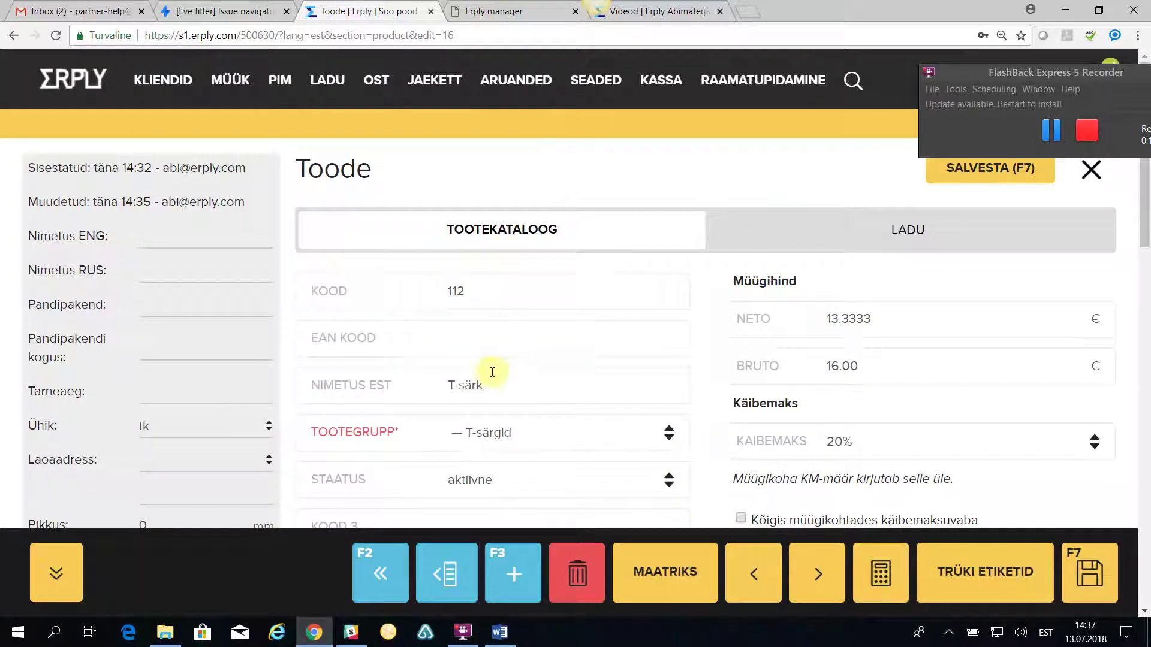
Step: Look through the T-särk product card's fields, settings and description sections
scroll(591, 276, "down", 3)
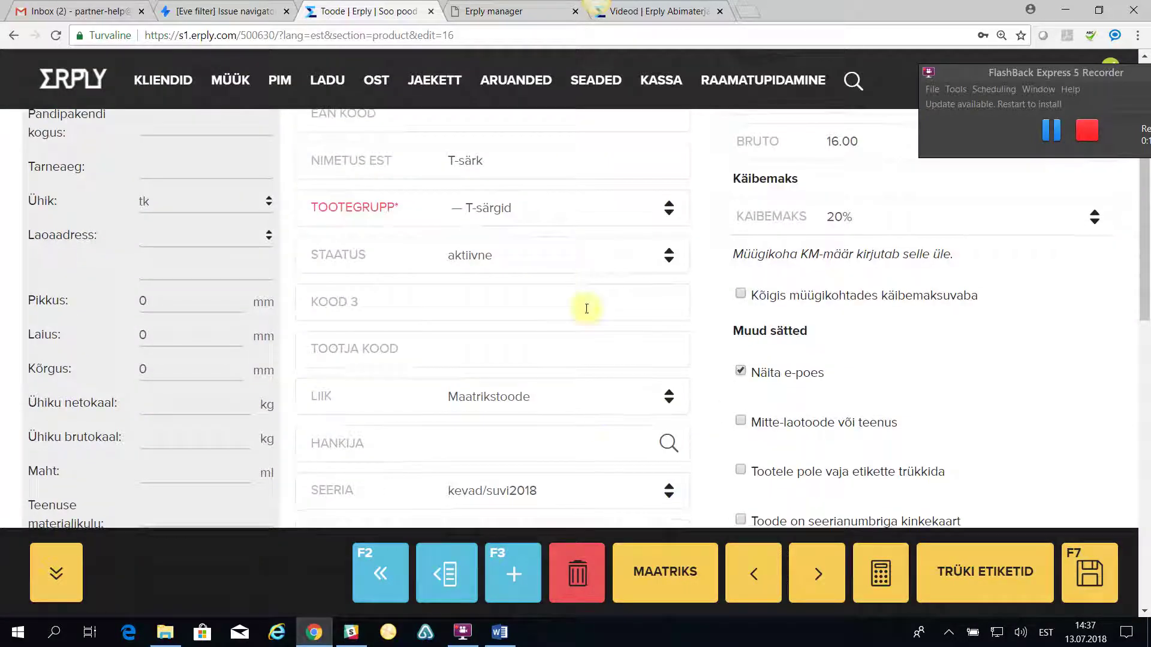
scroll(570, 413, "down", 3)
scroll(540, 456, "down", 5)
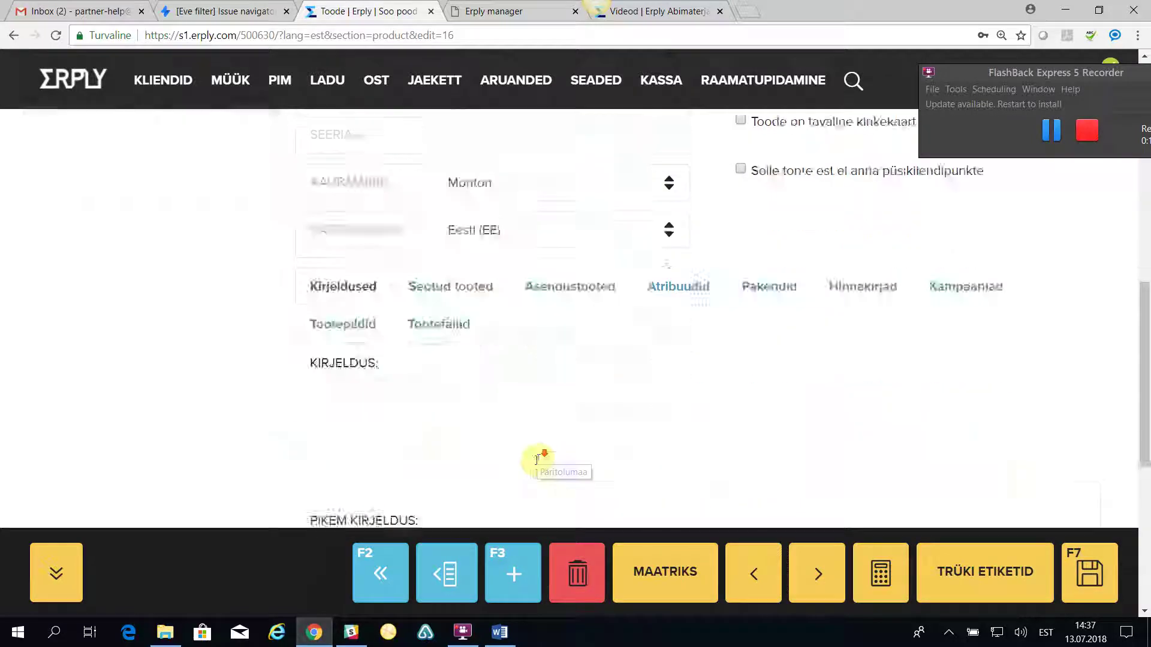
scroll(512, 467, "up", 5)
scroll(510, 472, "up", 6)
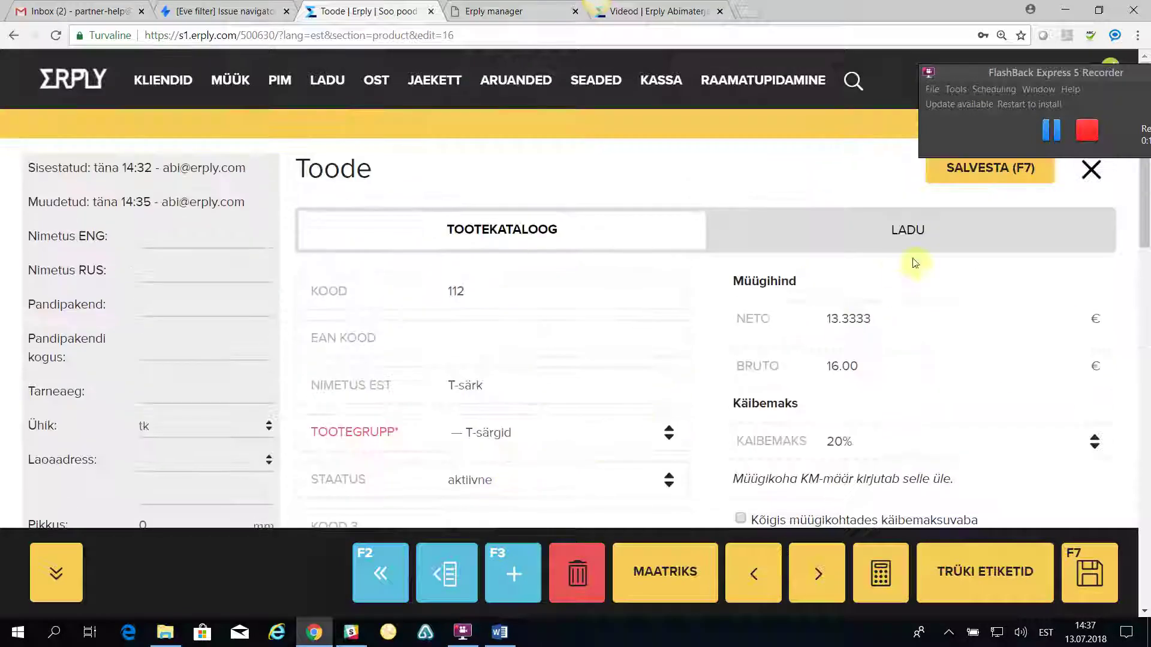